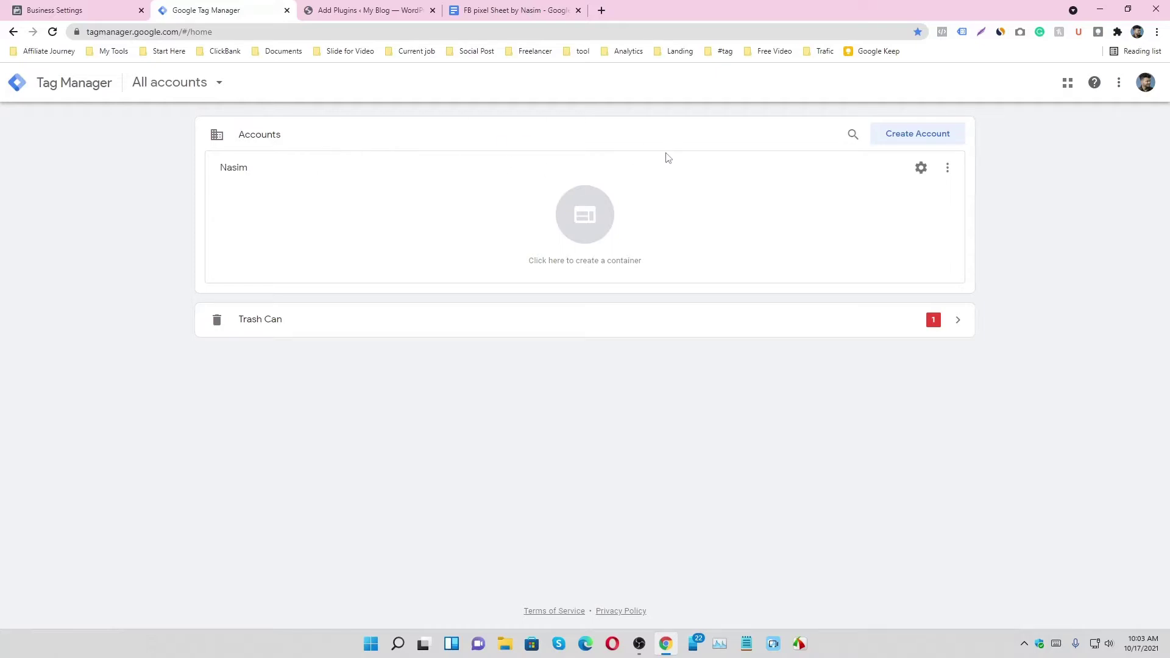
Step: Create a new Web container in the account, named after the site's domain
click(947, 167)
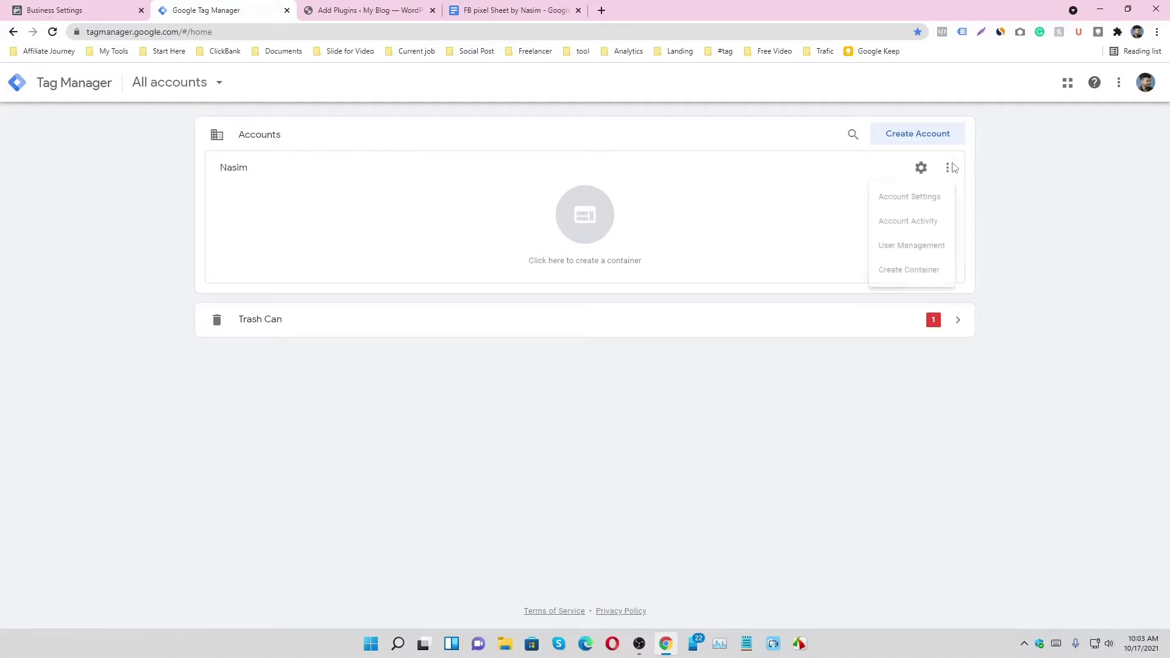
click(913, 274)
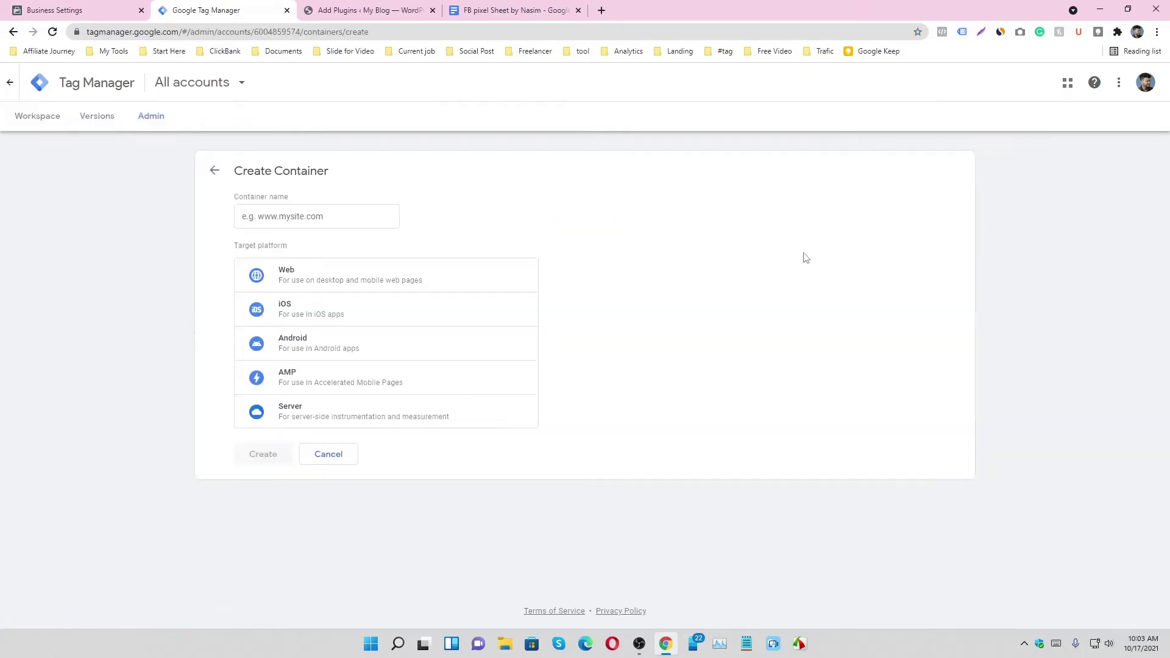
click(326, 211)
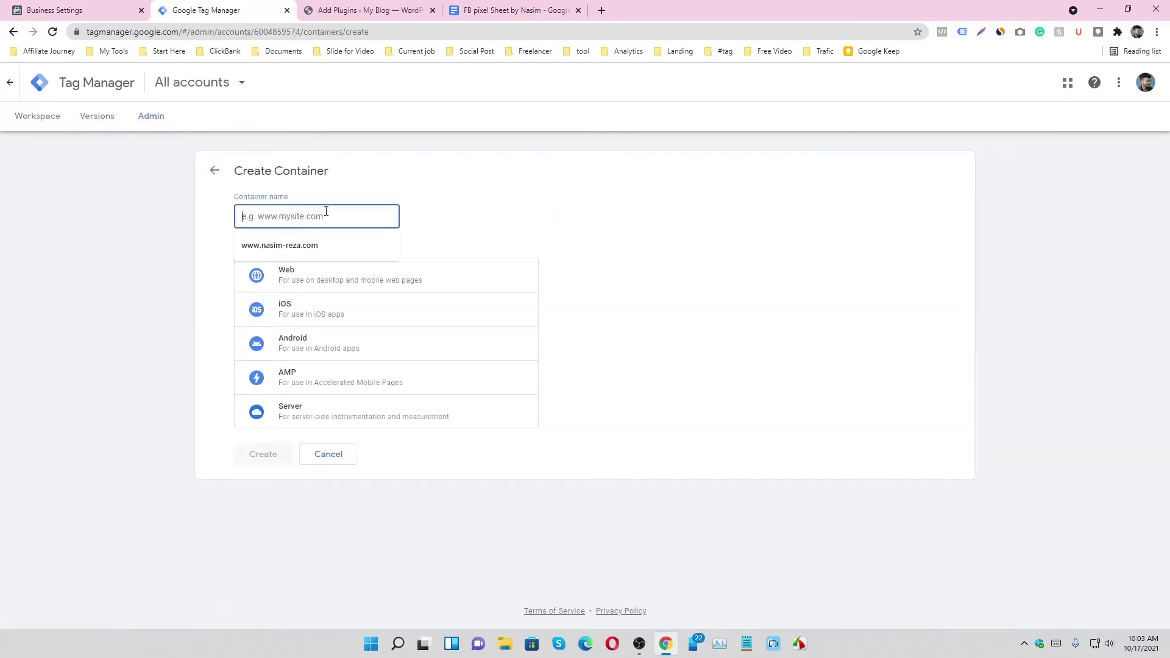
click(310, 243)
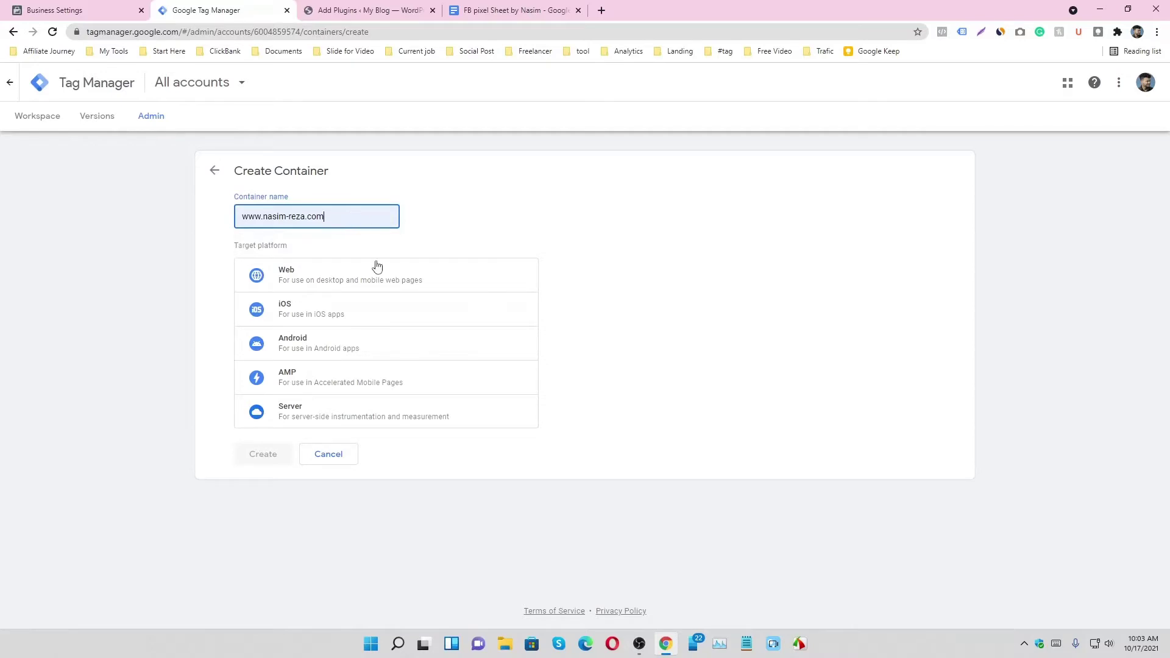
click(329, 274)
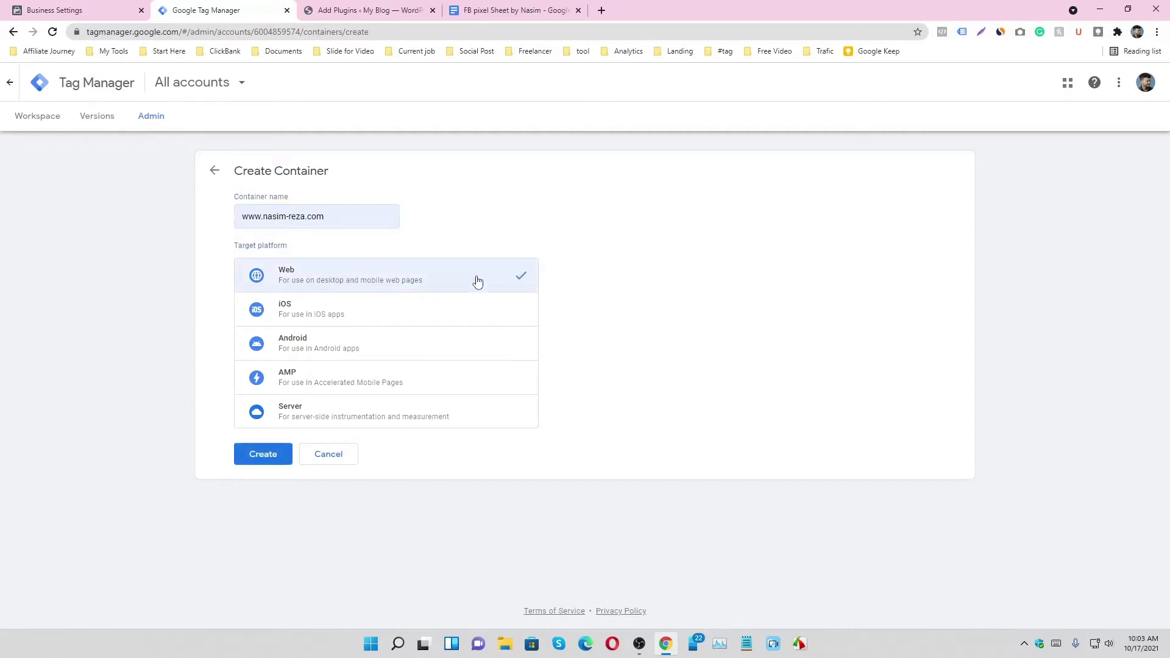
click(265, 460)
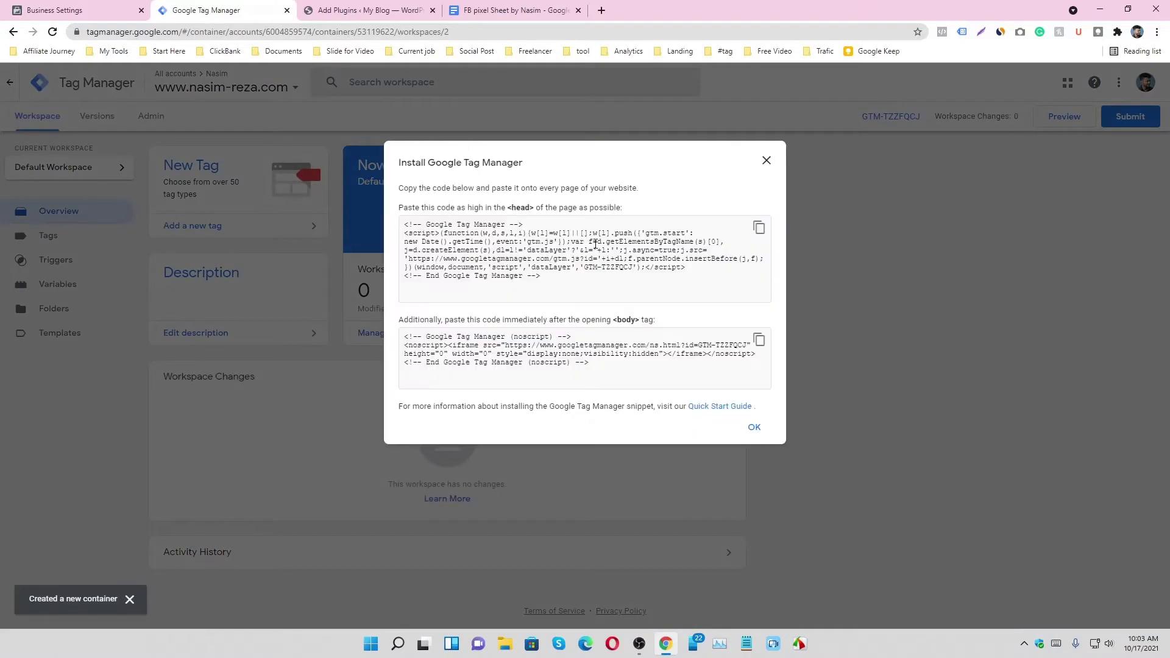
Step: Dismiss the install instructions and copy the container ID GTM-TZZFQCJ
click(766, 162)
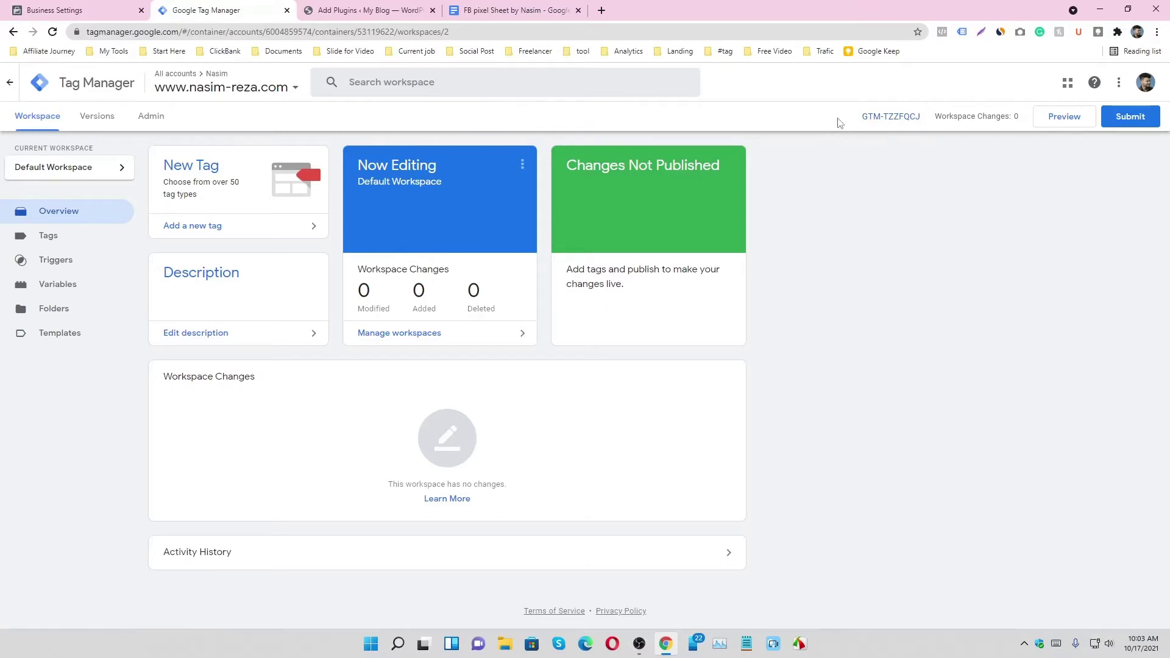
drag(838, 122, 910, 123)
key(ctrl+c)
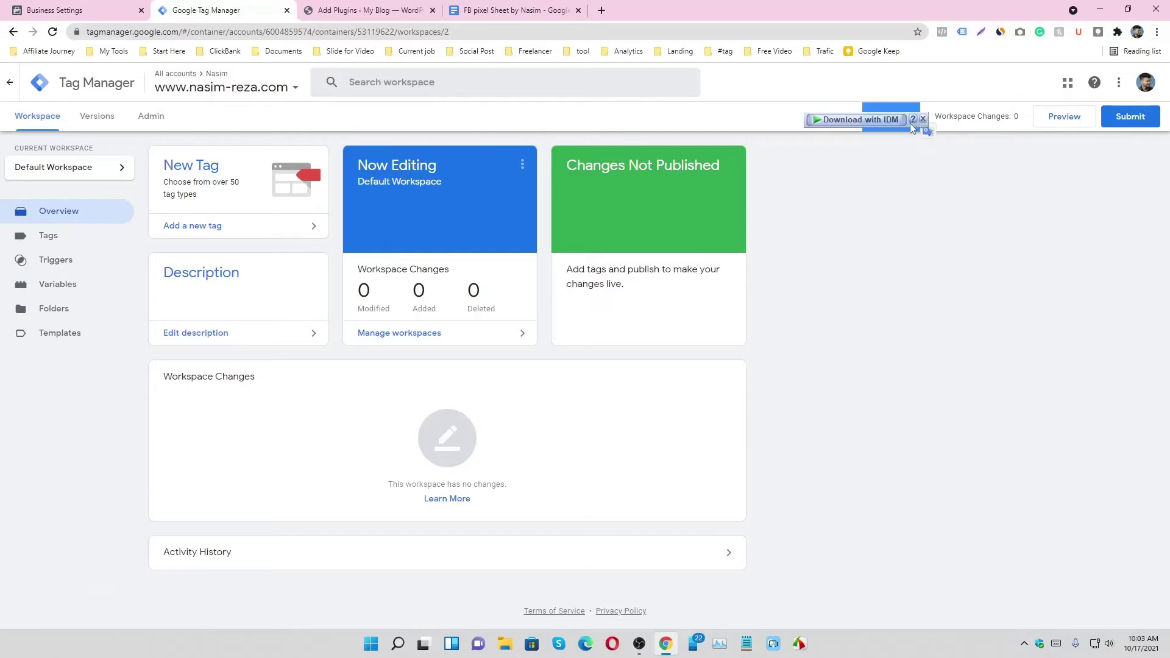
click(407, 7)
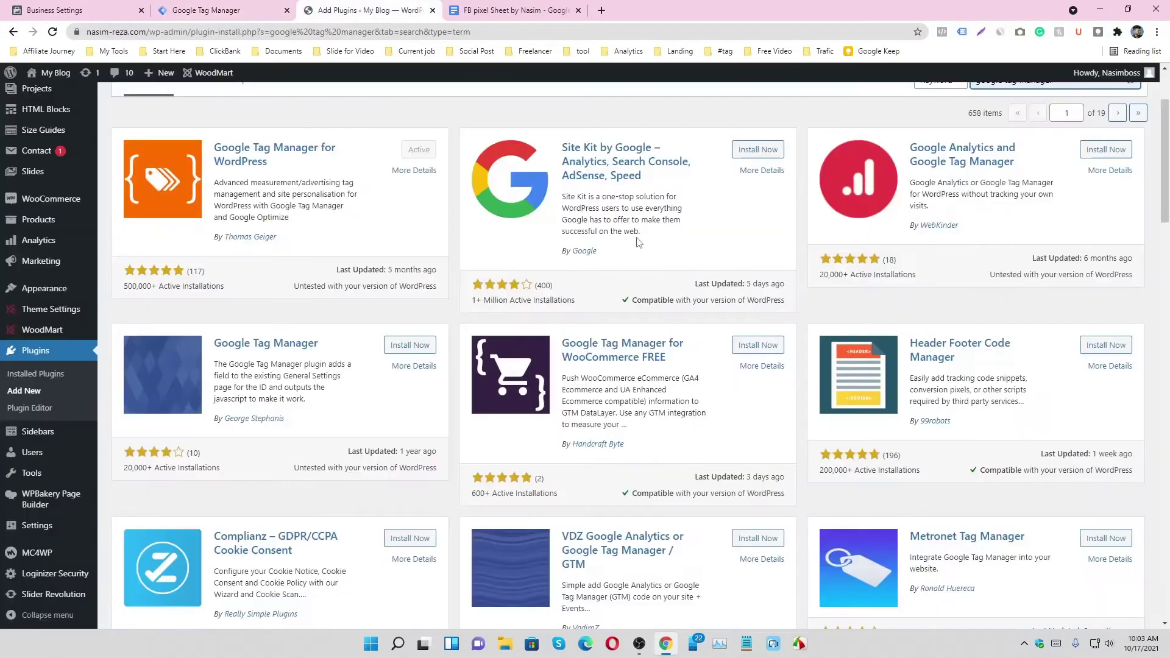
Step: In the Google Tag Manager plugin settings, replace the old ID with GTM-TZZFQCJ and save
scroll(975, 210, up, 2)
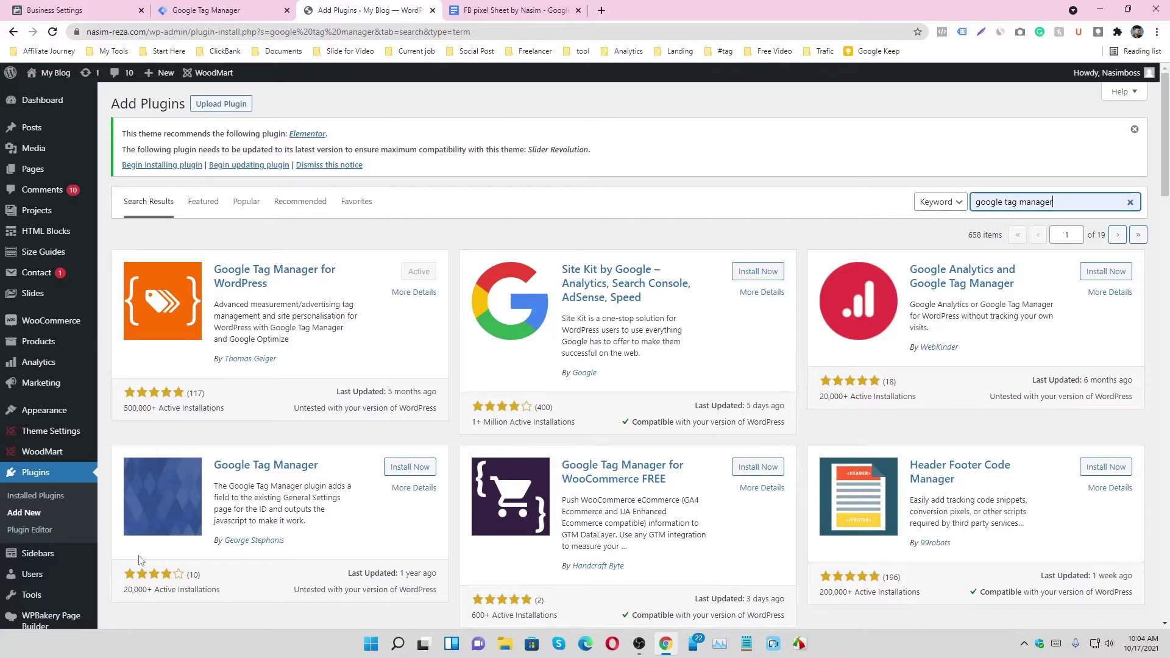
scroll(149, 512, down, 1)
mouse_move(72, 587)
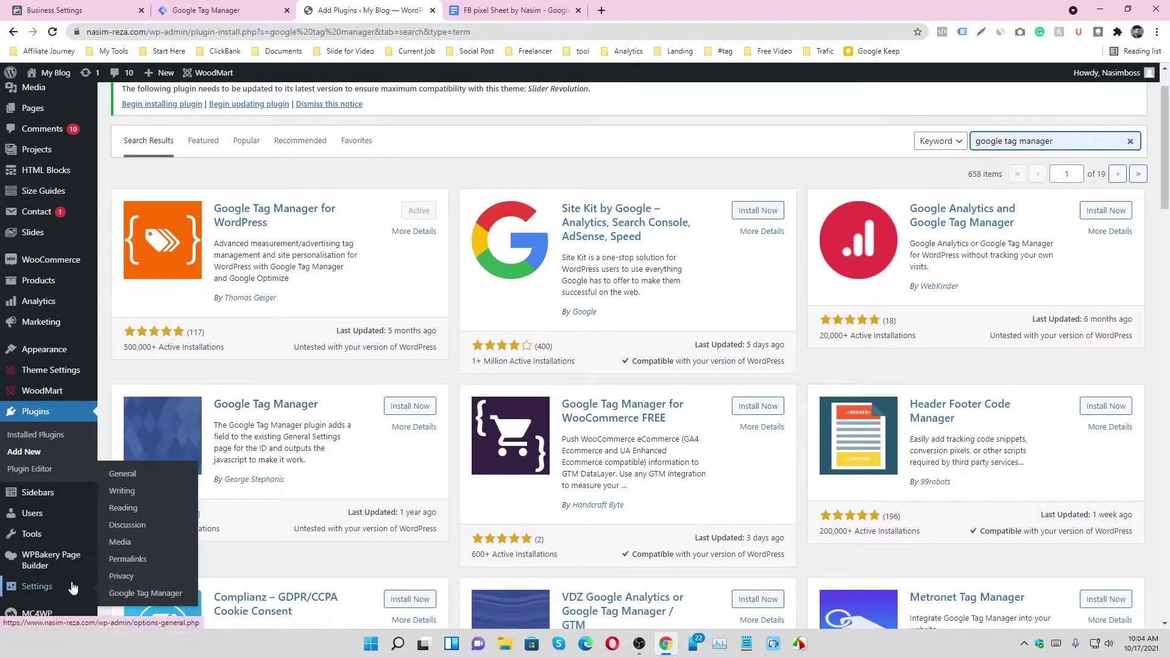
click(134, 596)
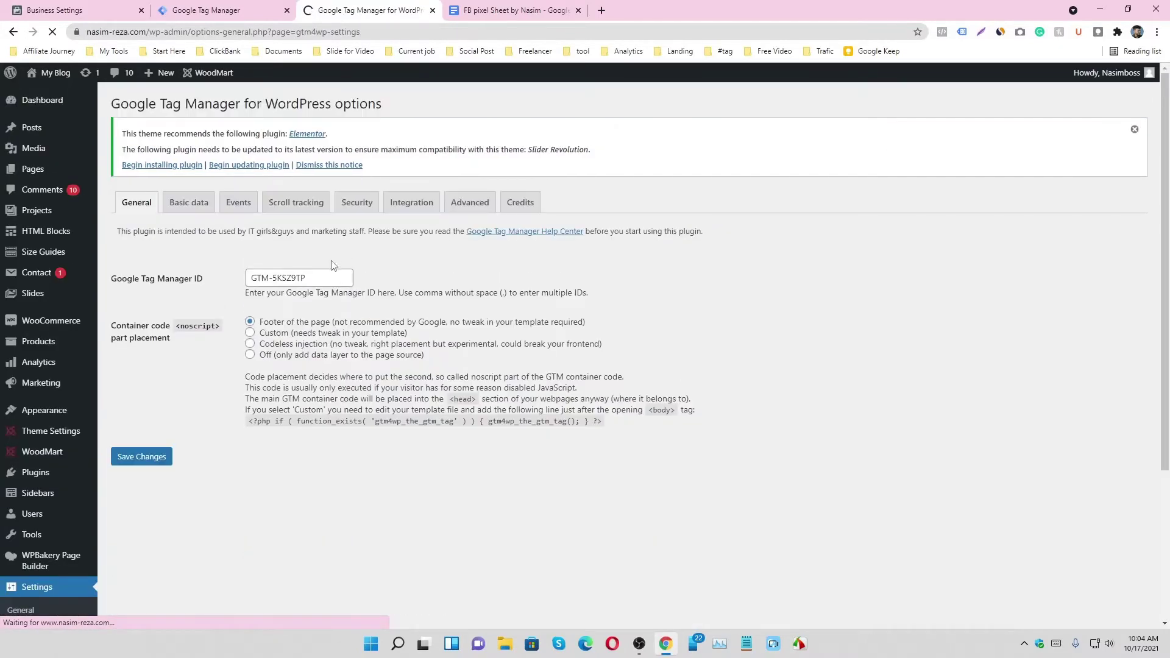
drag(315, 280, 223, 267)
key(ctrl+v)
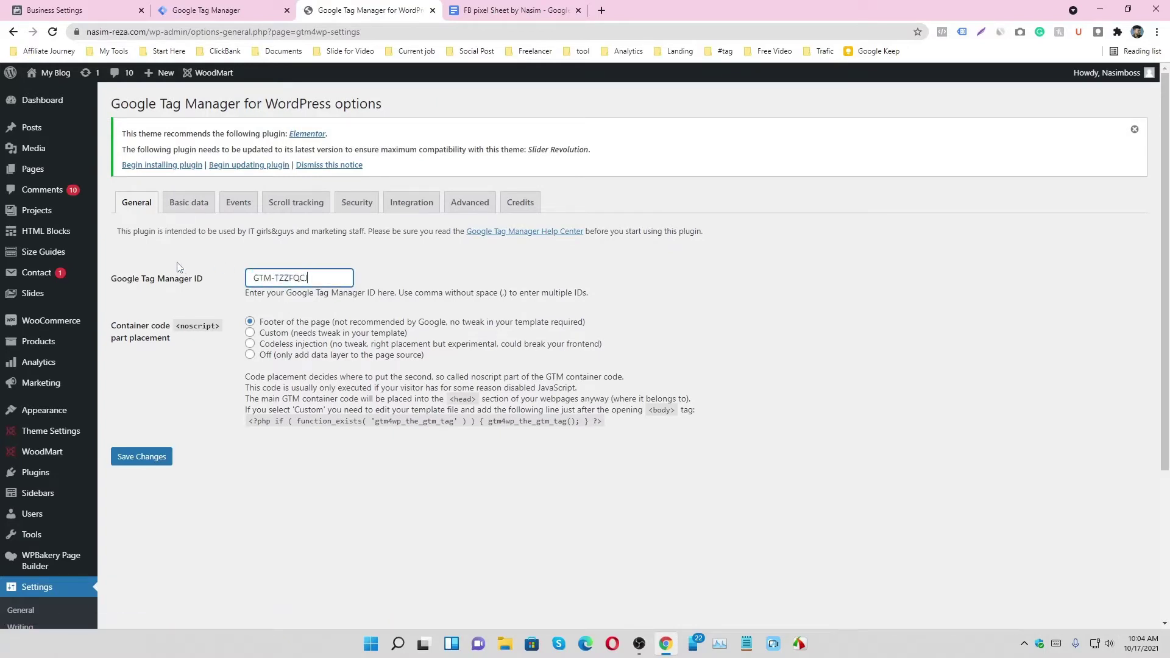
click(147, 465)
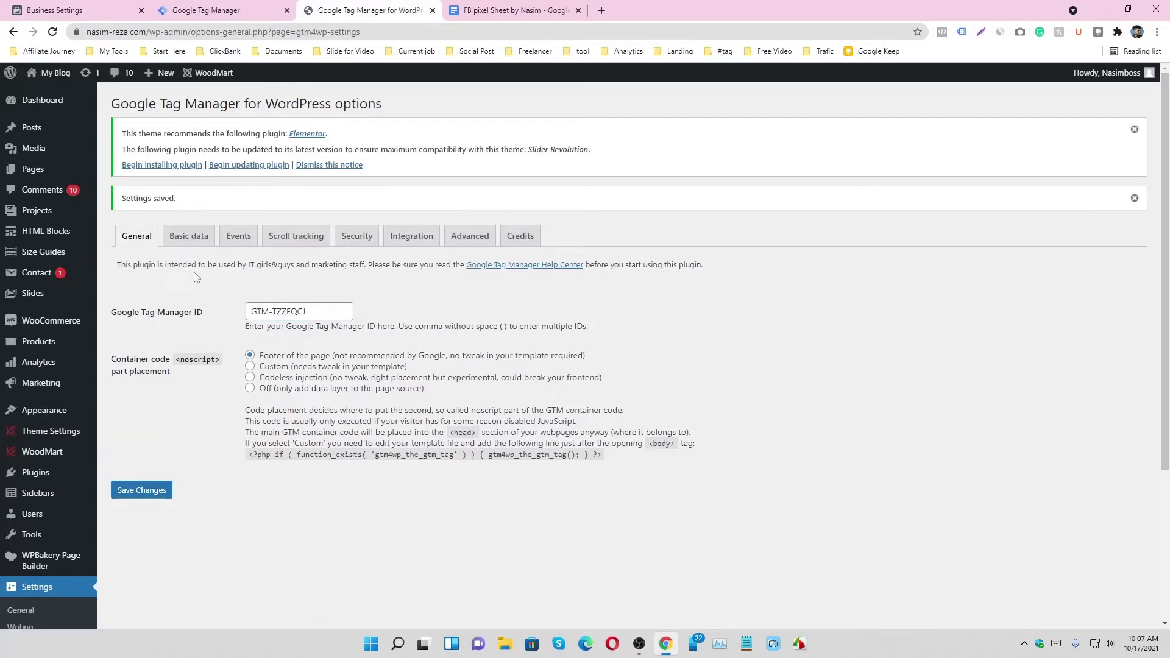
Step: Enable Track enhanced e-commerce in the plugin's WooCommerce integration and save
click(421, 244)
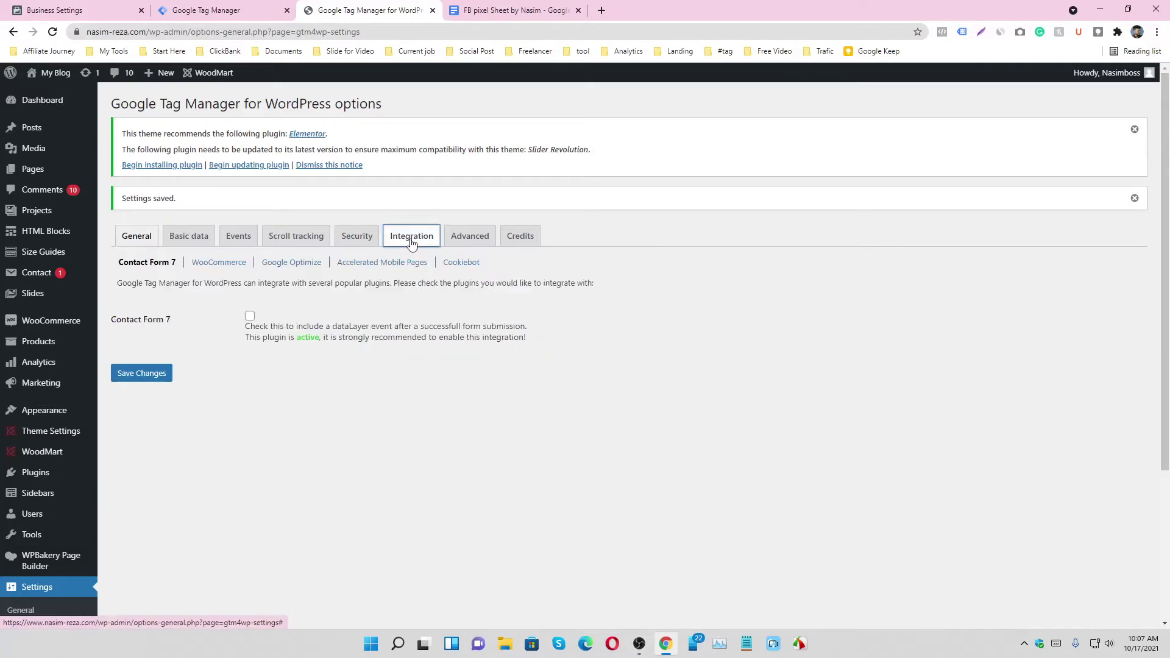
click(206, 268)
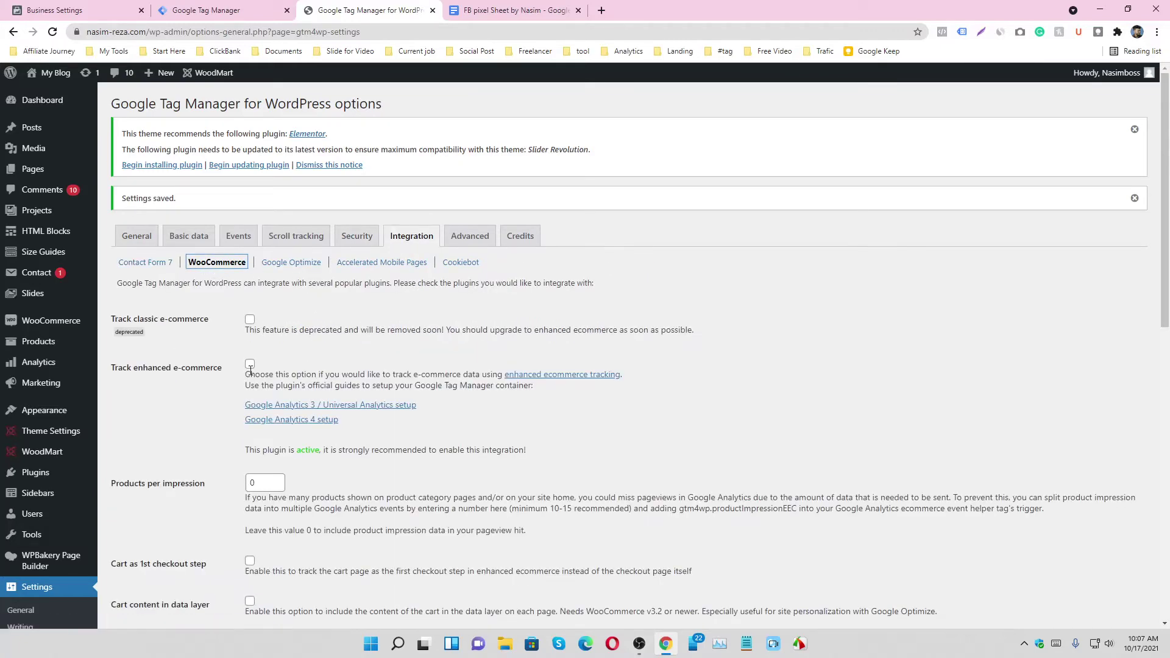
click(250, 366)
scroll(250, 402, down, 10)
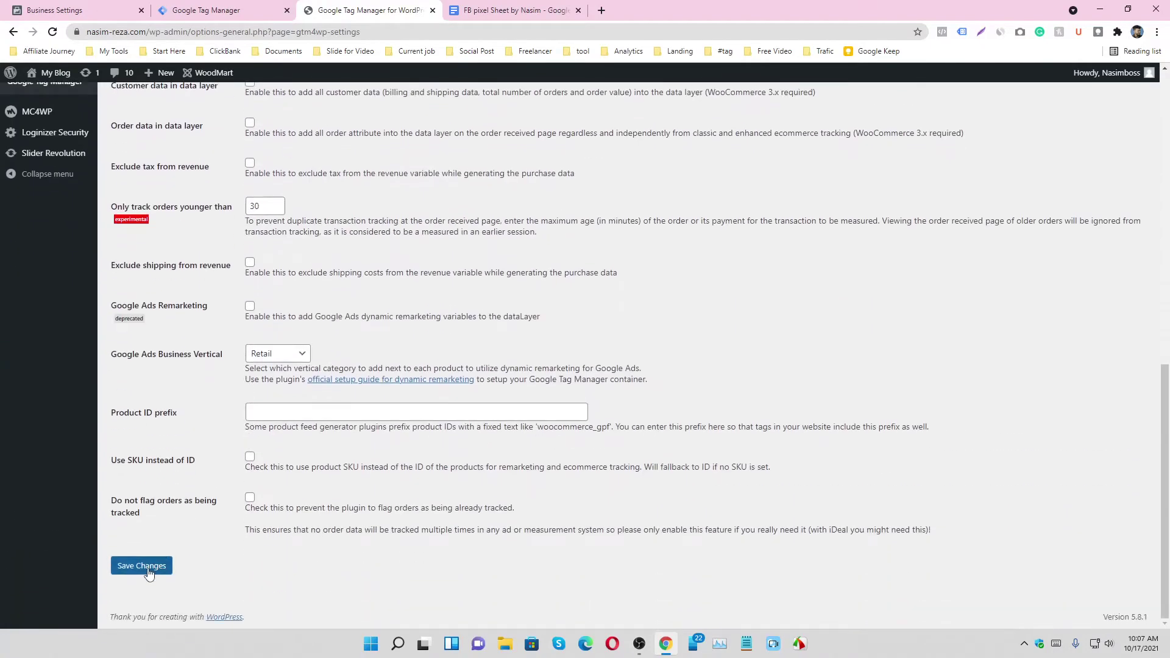
click(148, 567)
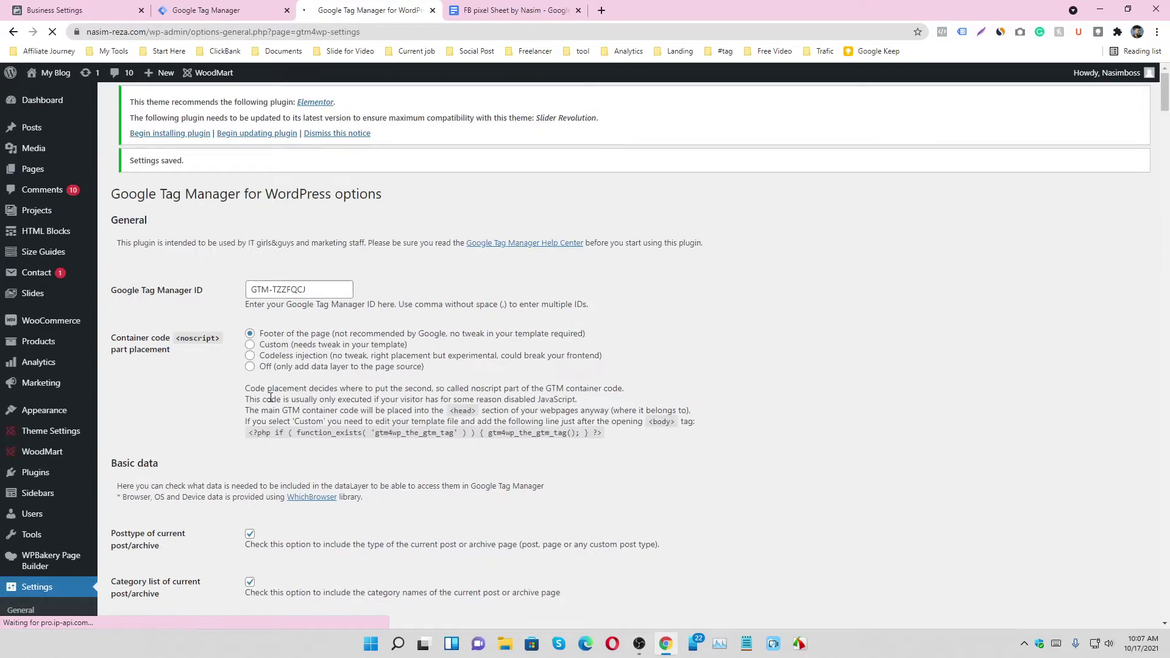
Step: Review the saved integration page and return to the Tag Manager workspace
scroll(282, 329, down, 3)
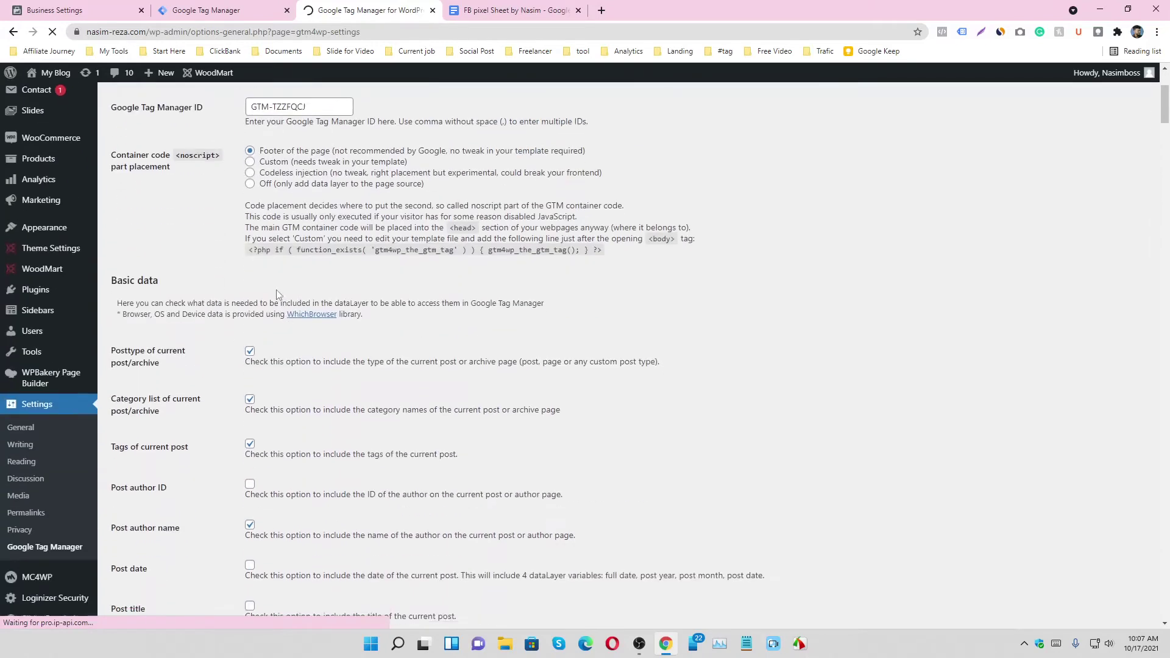
scroll(272, 204, down, 4)
scroll(272, 205, down, 5)
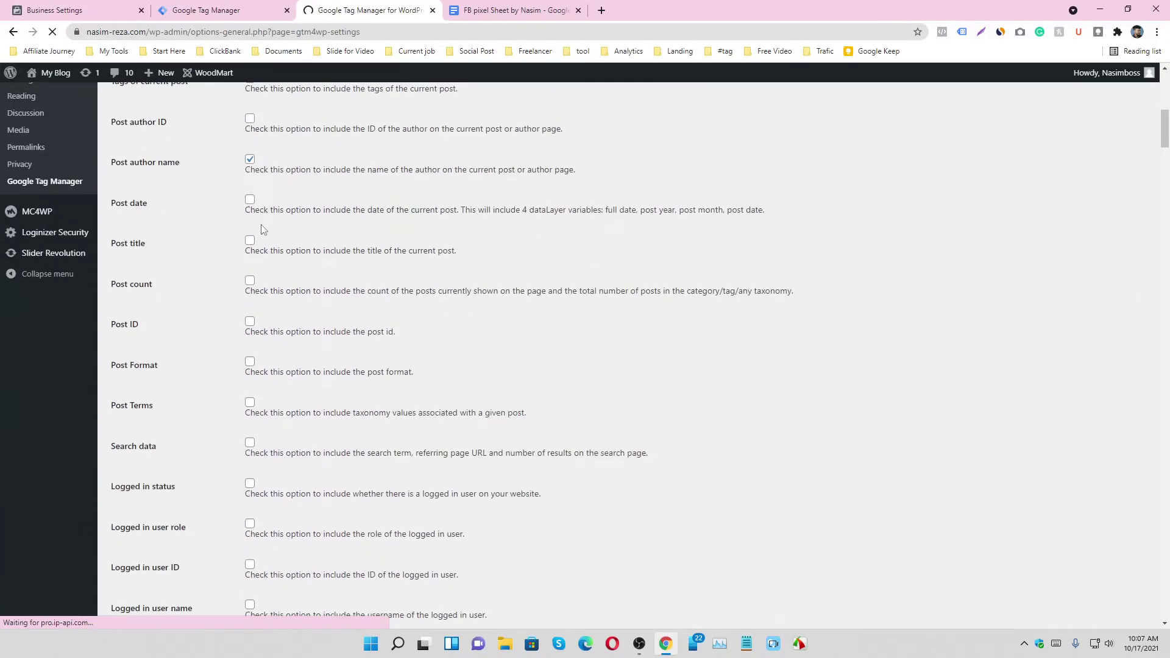
scroll(288, 253, up, 8)
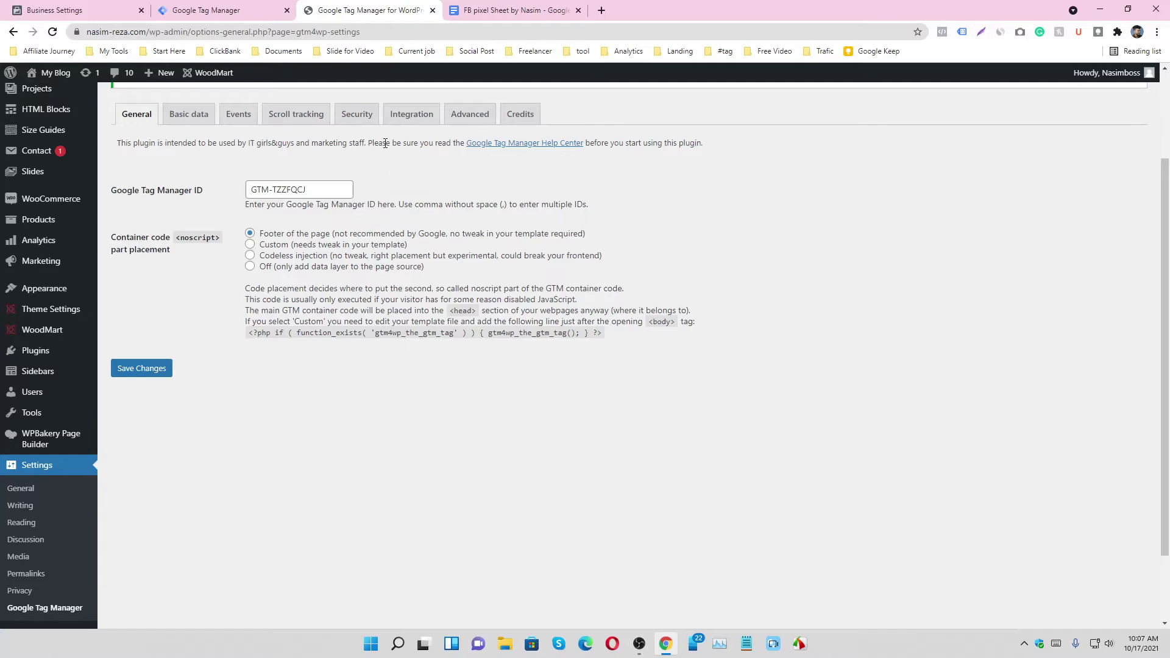
click(268, 10)
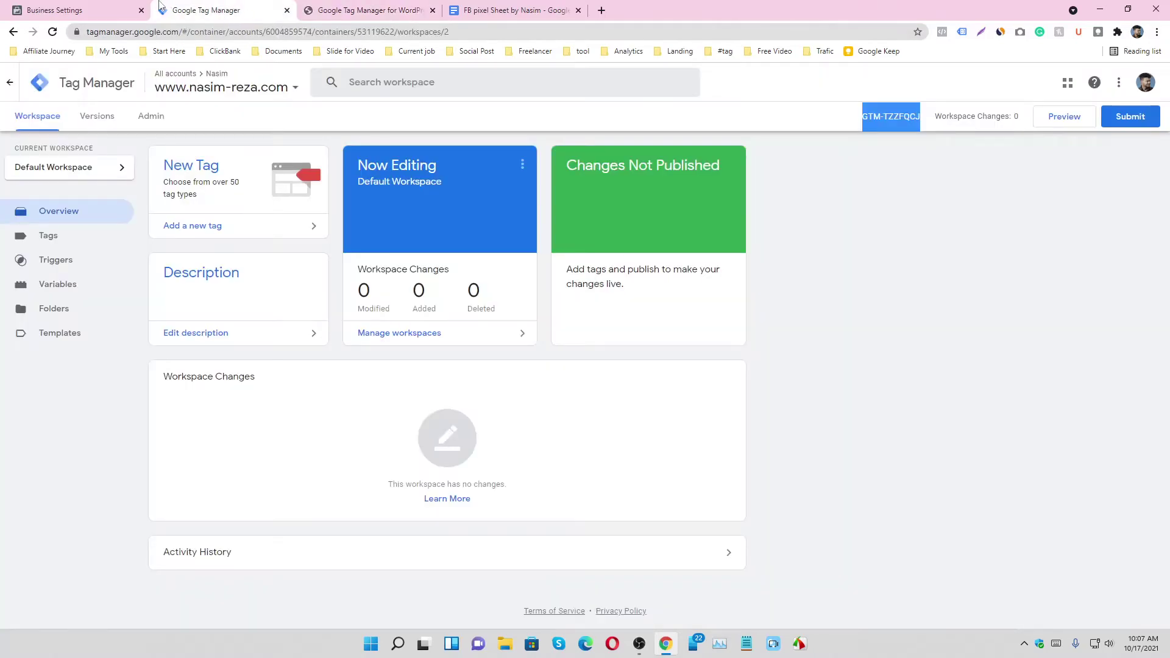
Step: Create a new Facebook website pixel named 'NAS' and choose to set it up manually now
click(129, 5)
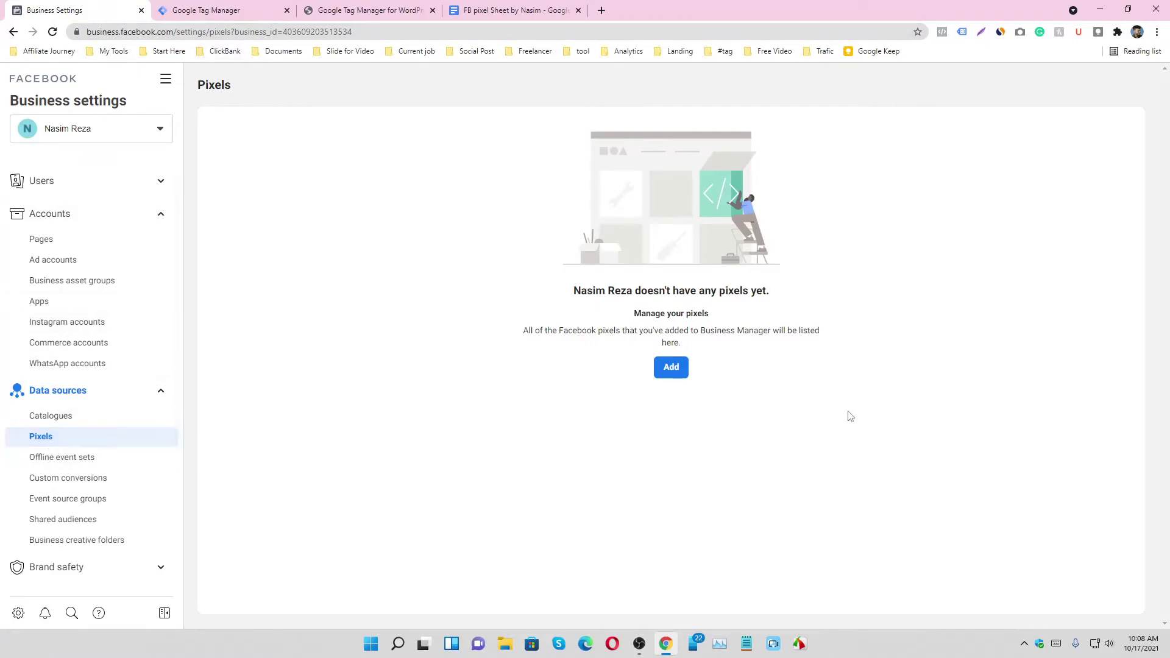
click(673, 368)
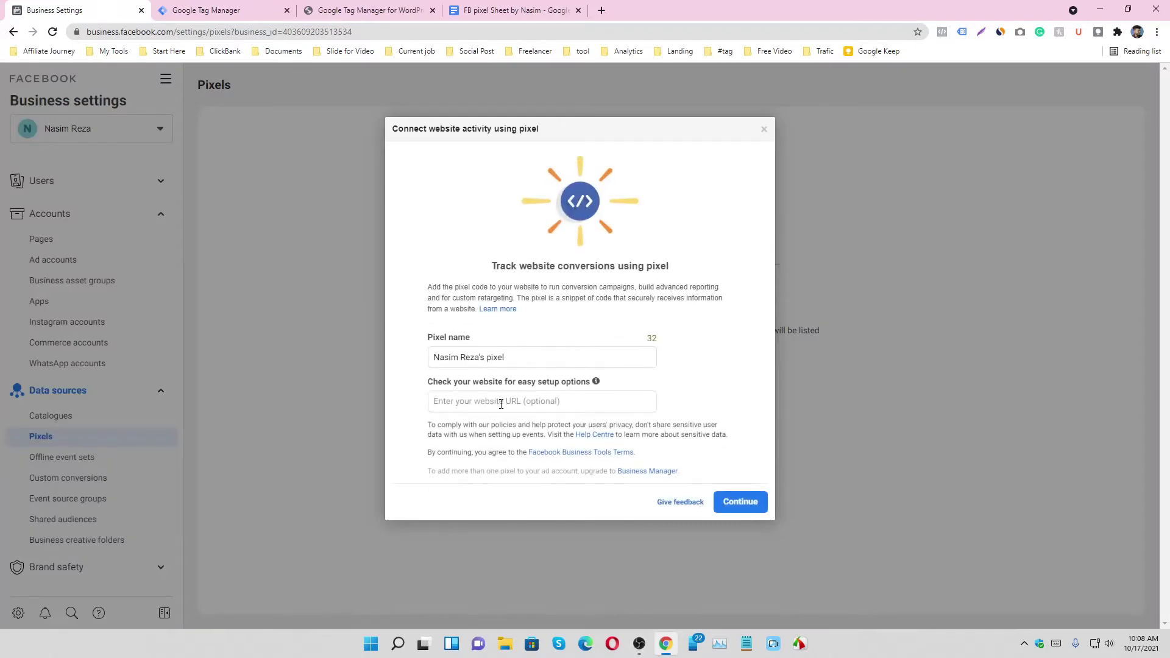
click(501, 403)
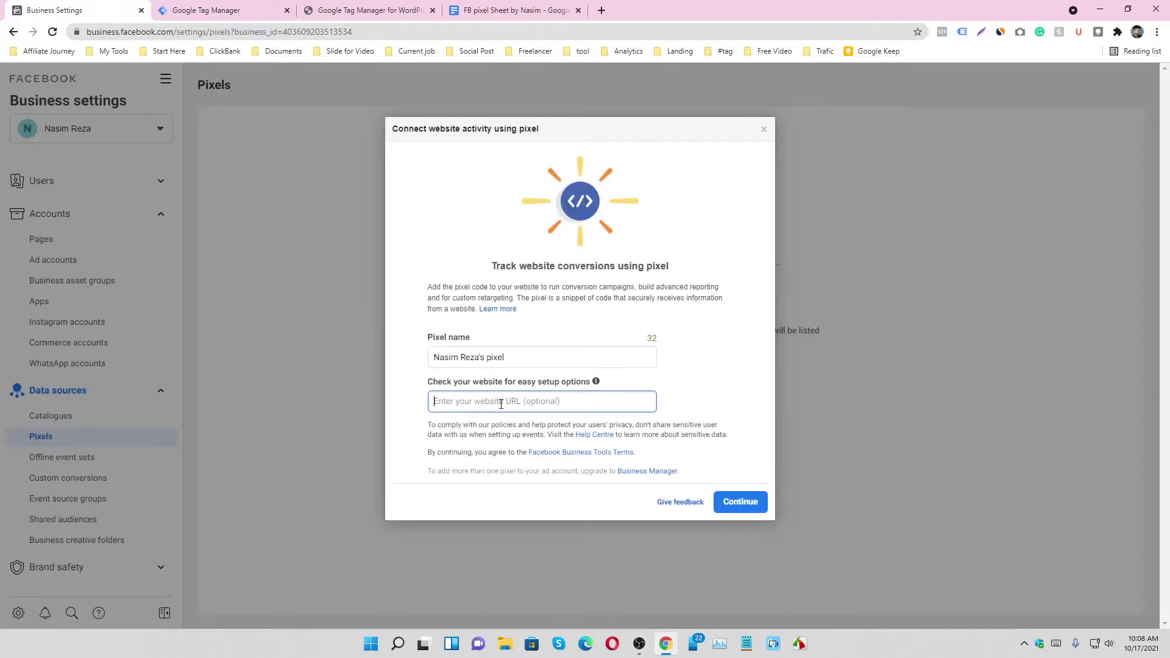
text(NASIMR-REZA.COM)
click(740, 502)
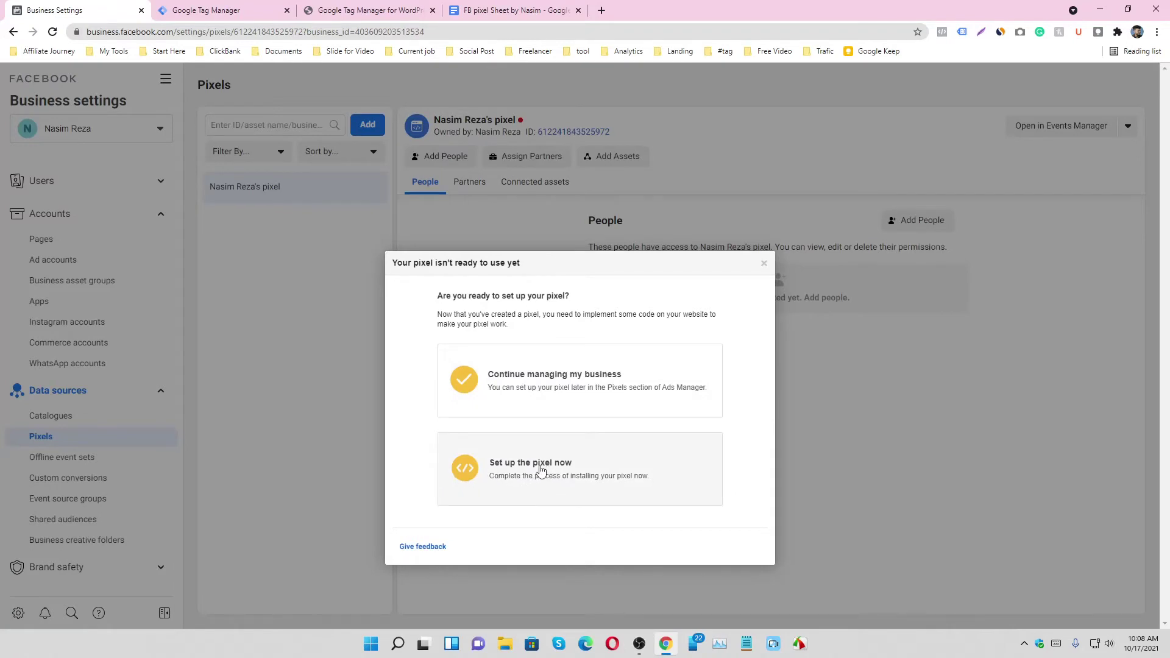
click(527, 475)
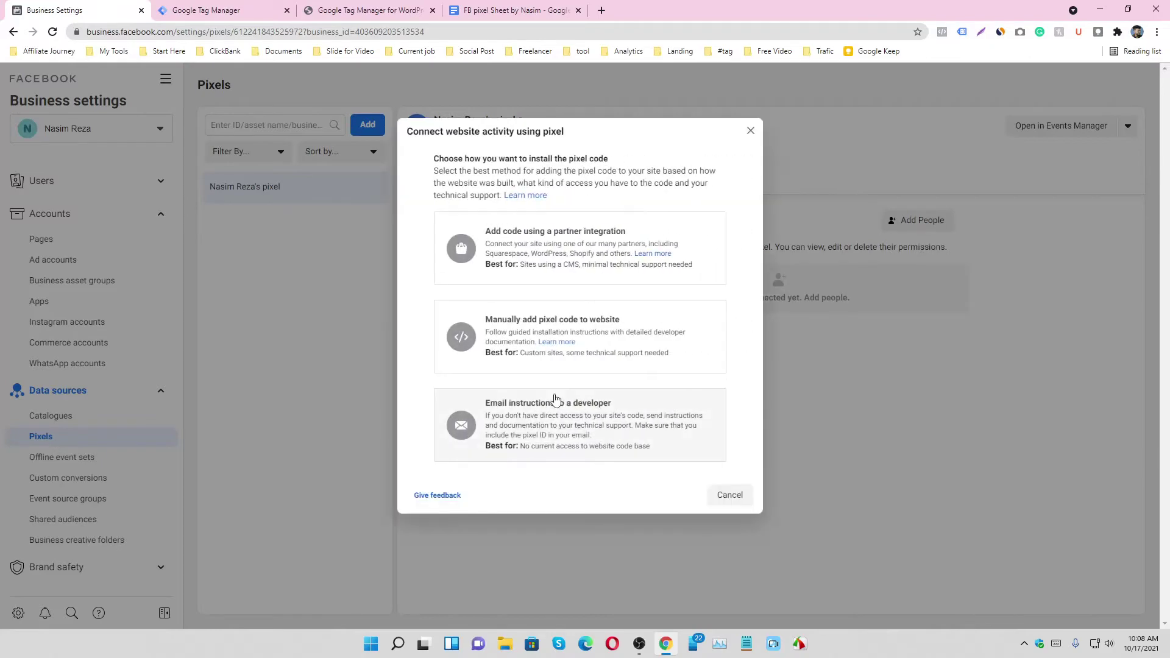
click(641, 336)
Step: Copy the pixel base code, enable advanced matching for location, birth date, external ID, gender and name, then skip event setup
click(613, 358)
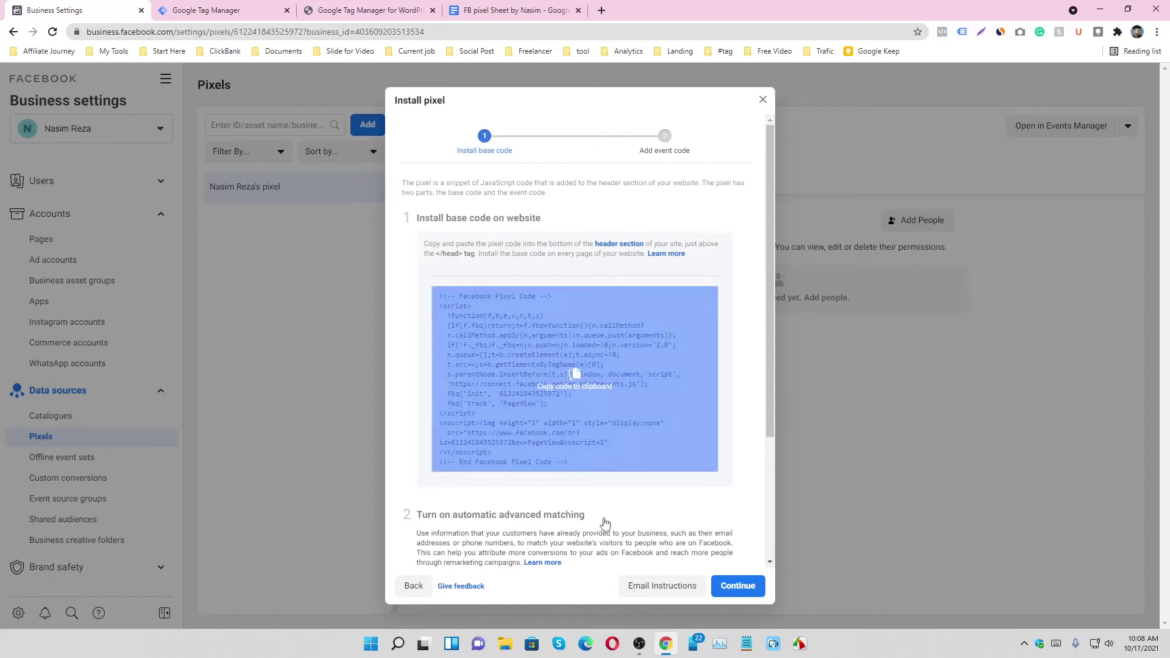
scroll(436, 387, down, 4)
click(436, 384)
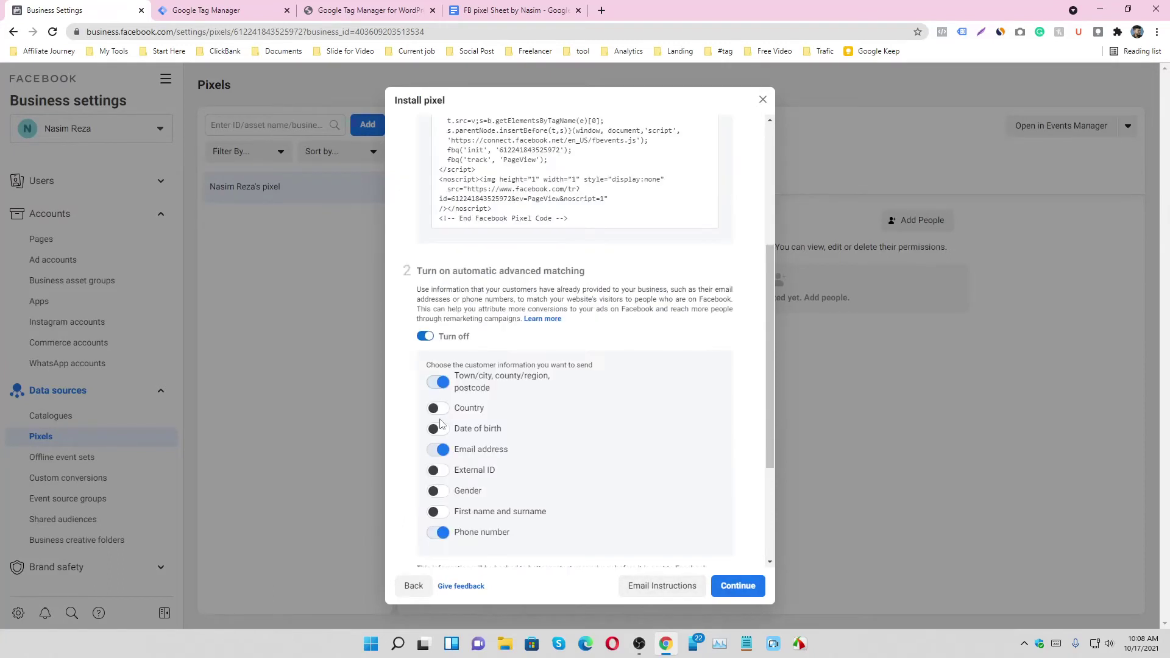
click(437, 407)
click(436, 428)
click(436, 470)
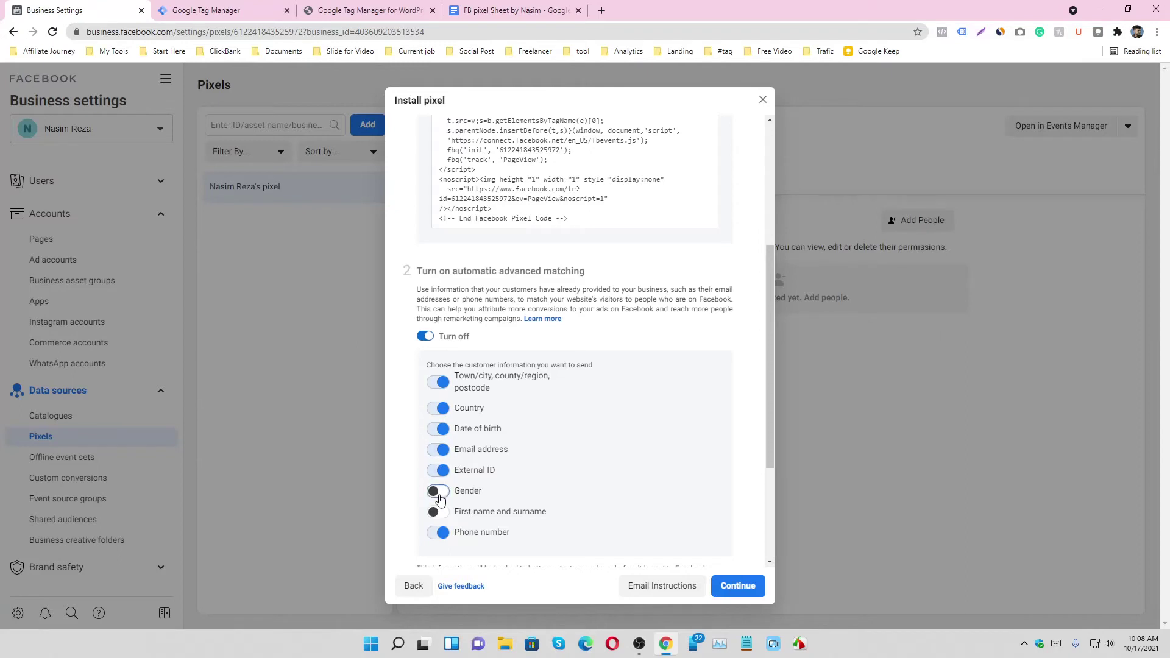
click(436, 490)
click(437, 512)
click(733, 586)
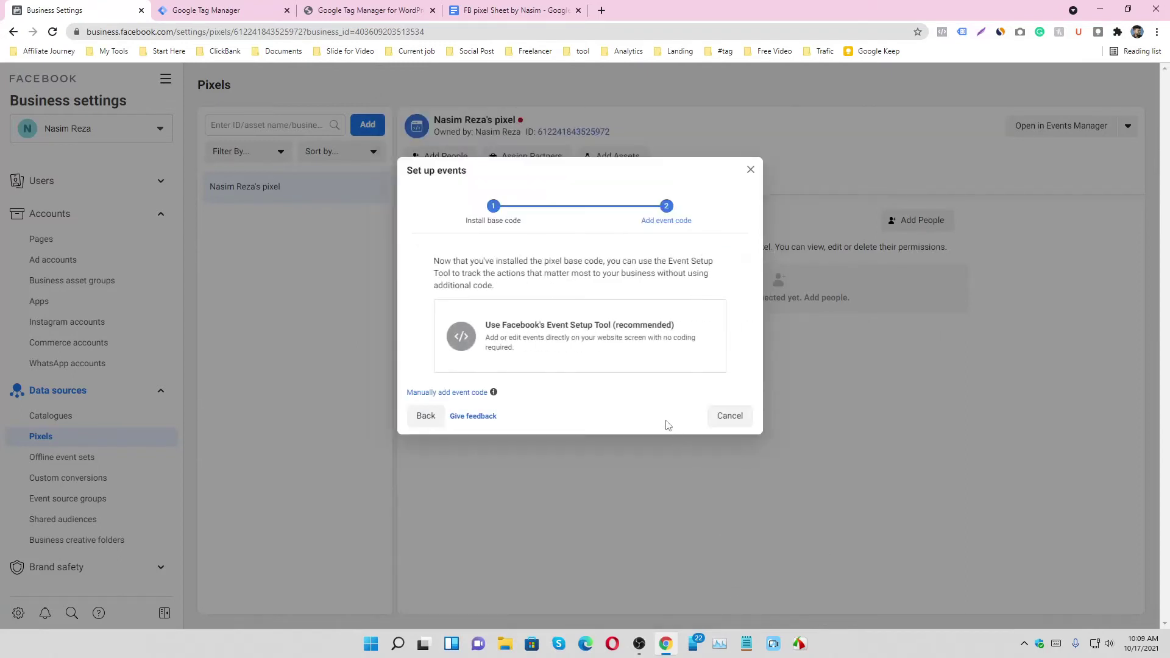
click(735, 420)
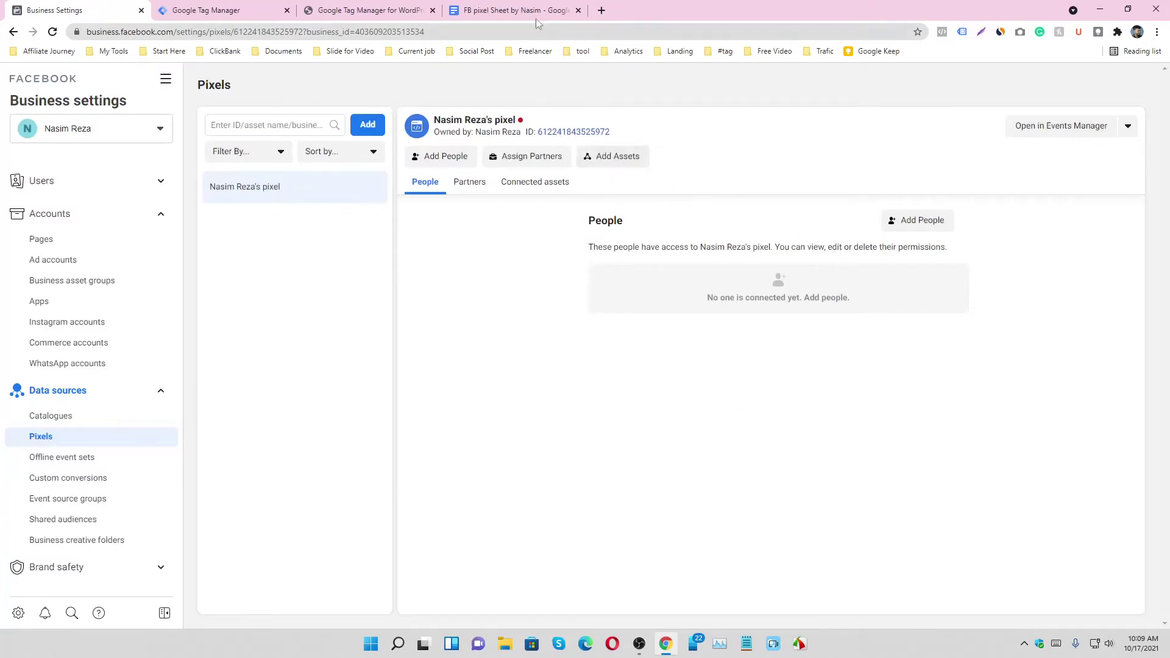
Step: Create a new Constant user-defined variable with the pasted Facebook pixel ID as its value
click(220, 5)
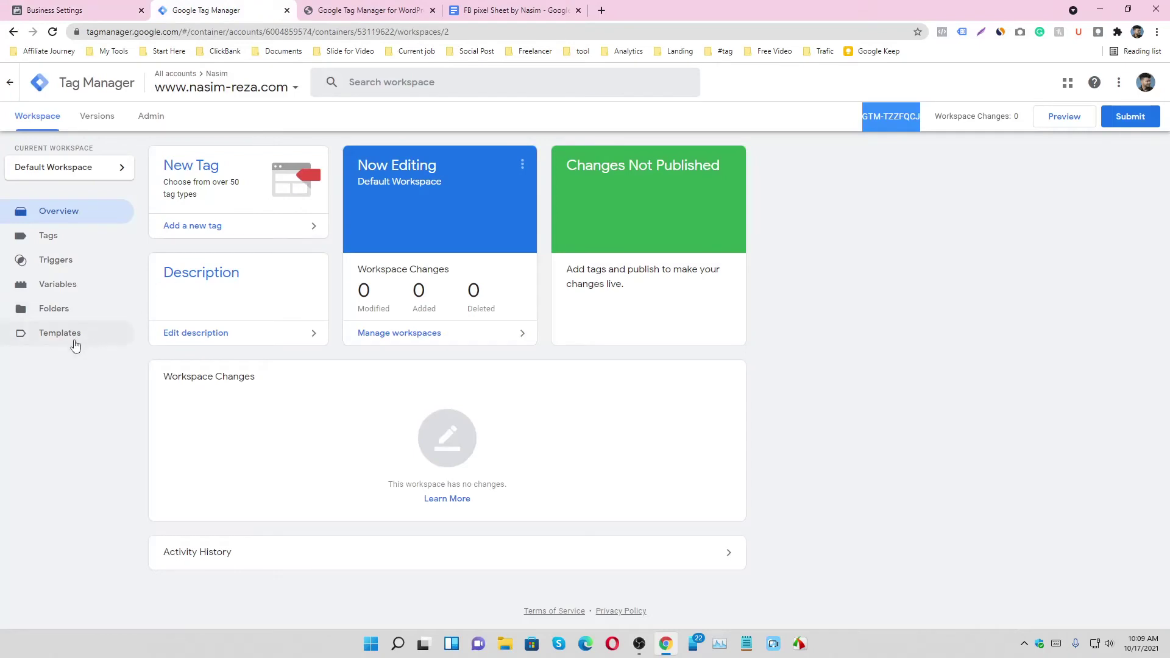
click(66, 289)
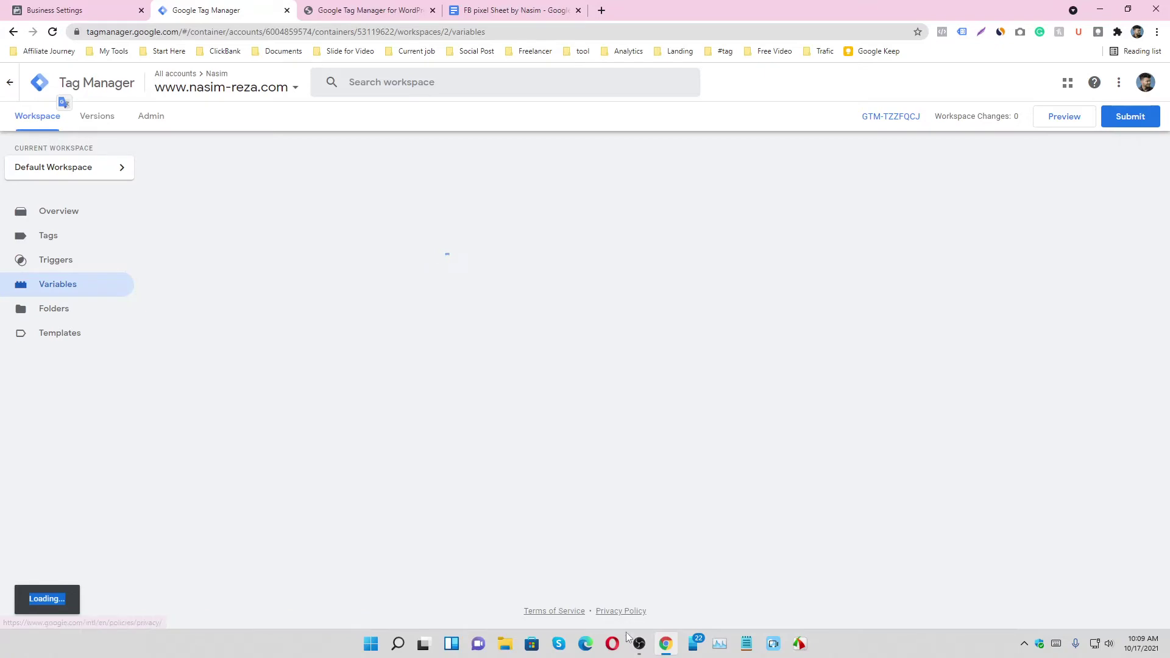
click(639, 645)
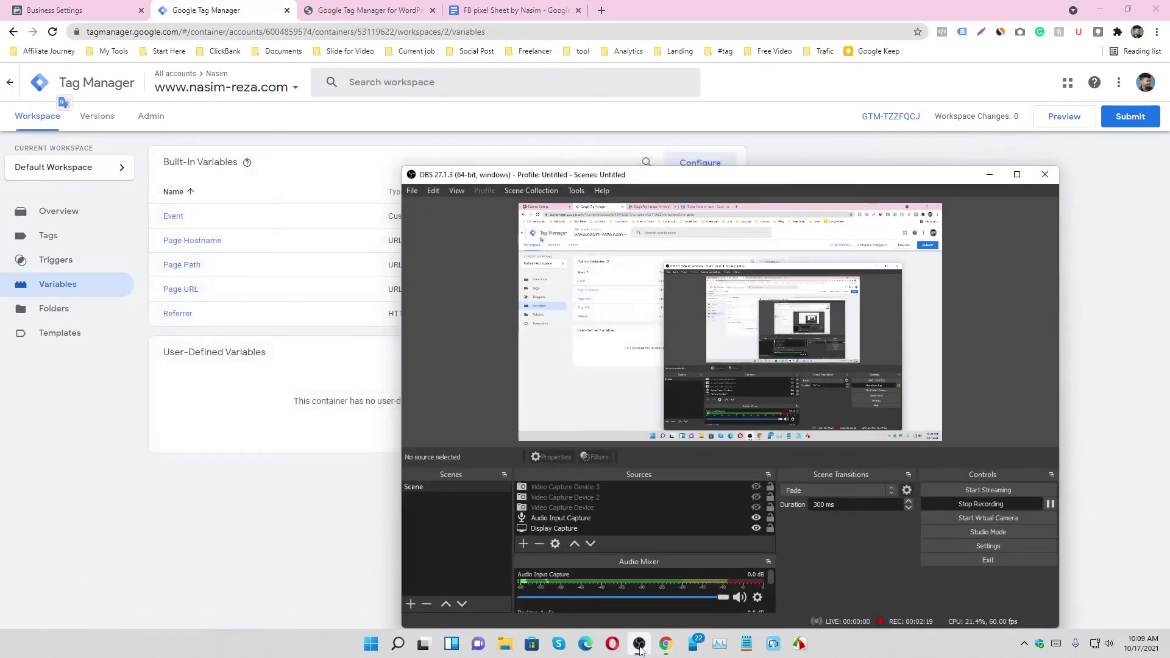
click(640, 645)
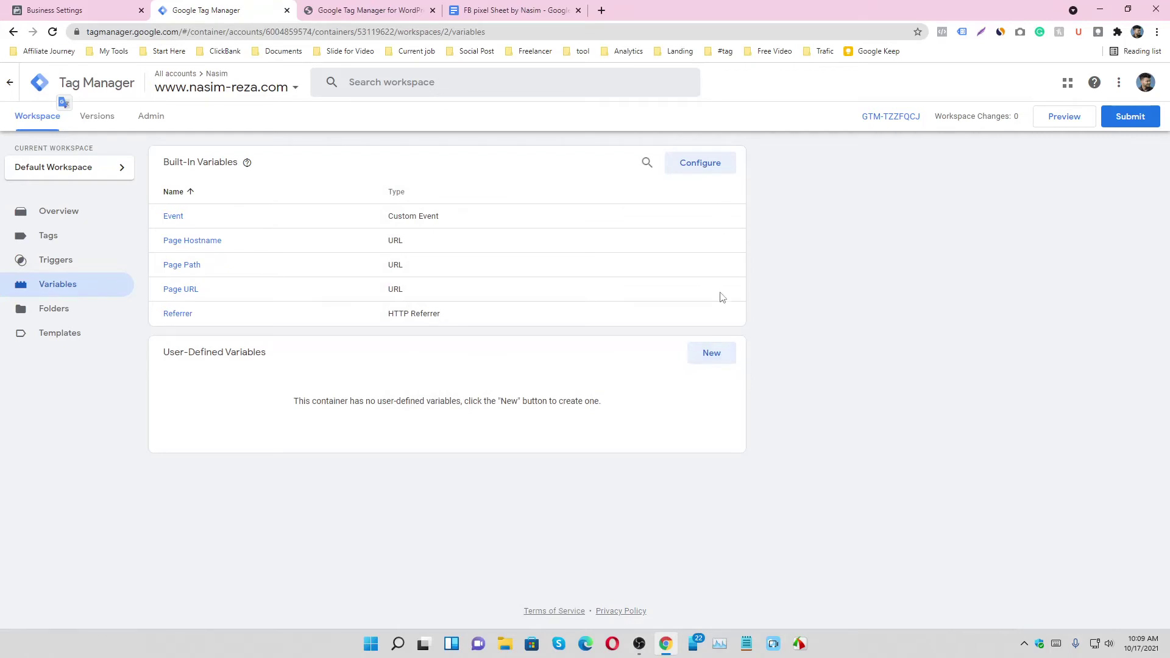
click(719, 350)
click(612, 152)
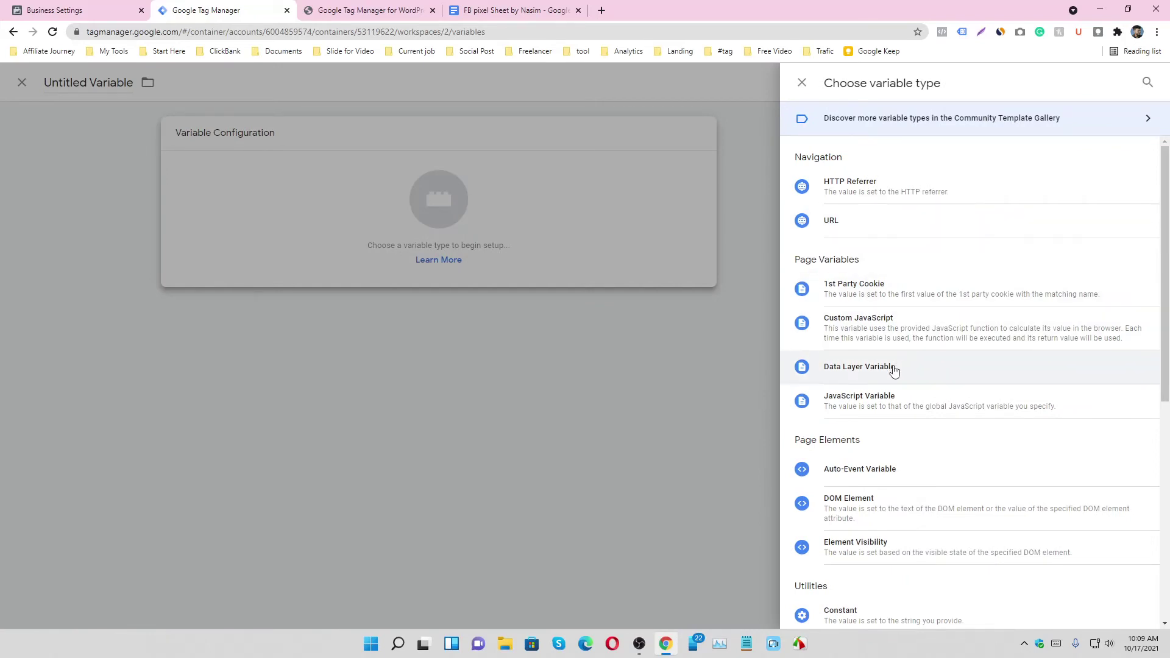
scroll(894, 371, down, 2)
click(894, 501)
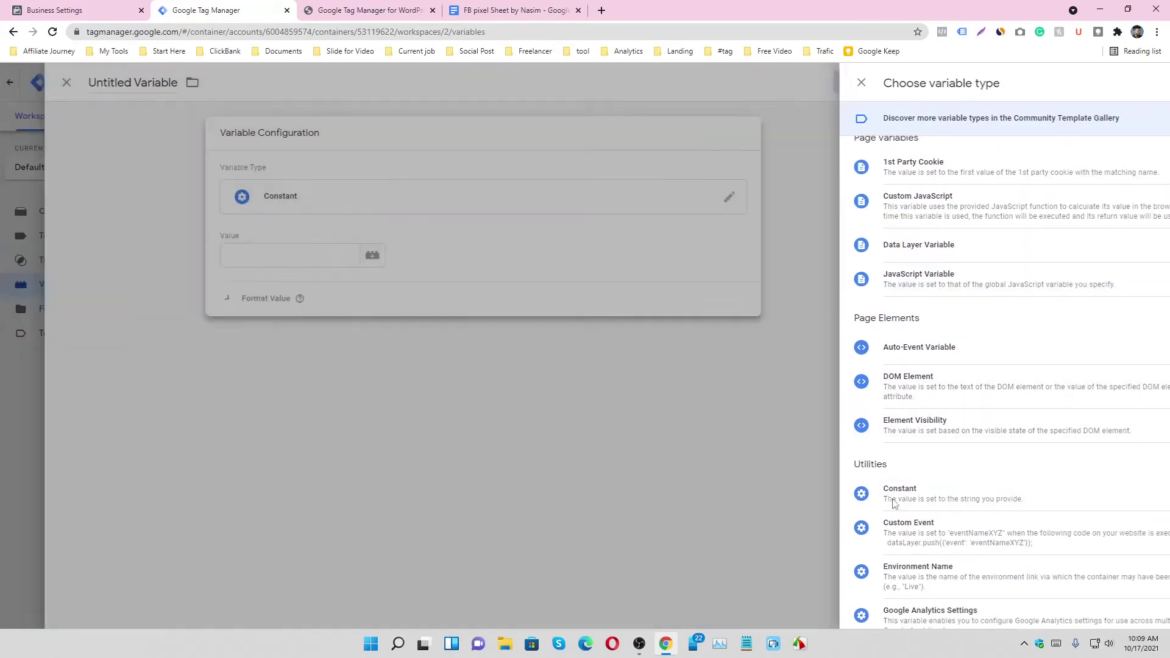
click(551, 256)
key(ctrl+v)
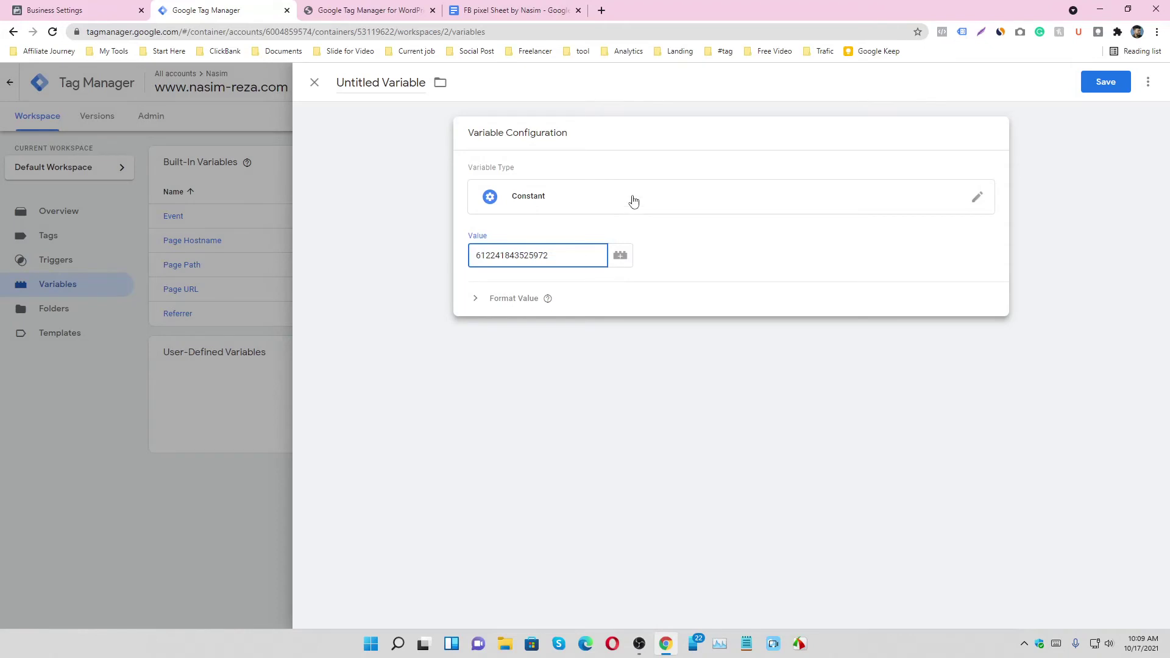
Step: Name the variable 'FACEBOOK PIXEL CODE' and save it
click(421, 83)
double_click(422, 83)
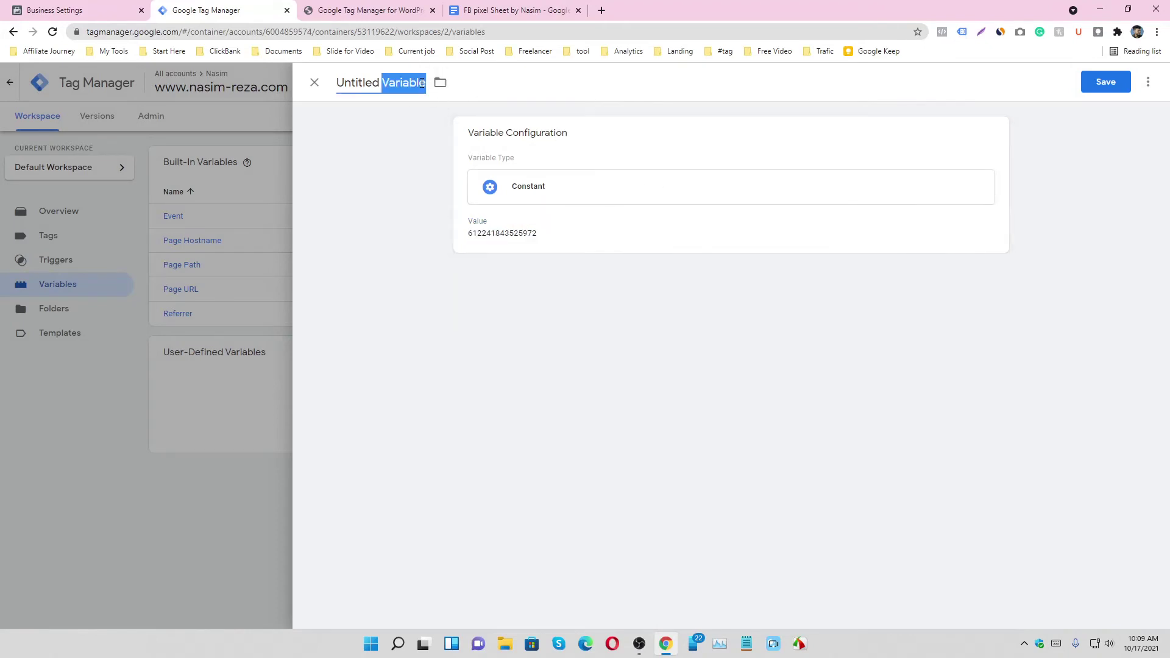
triple_click(422, 82)
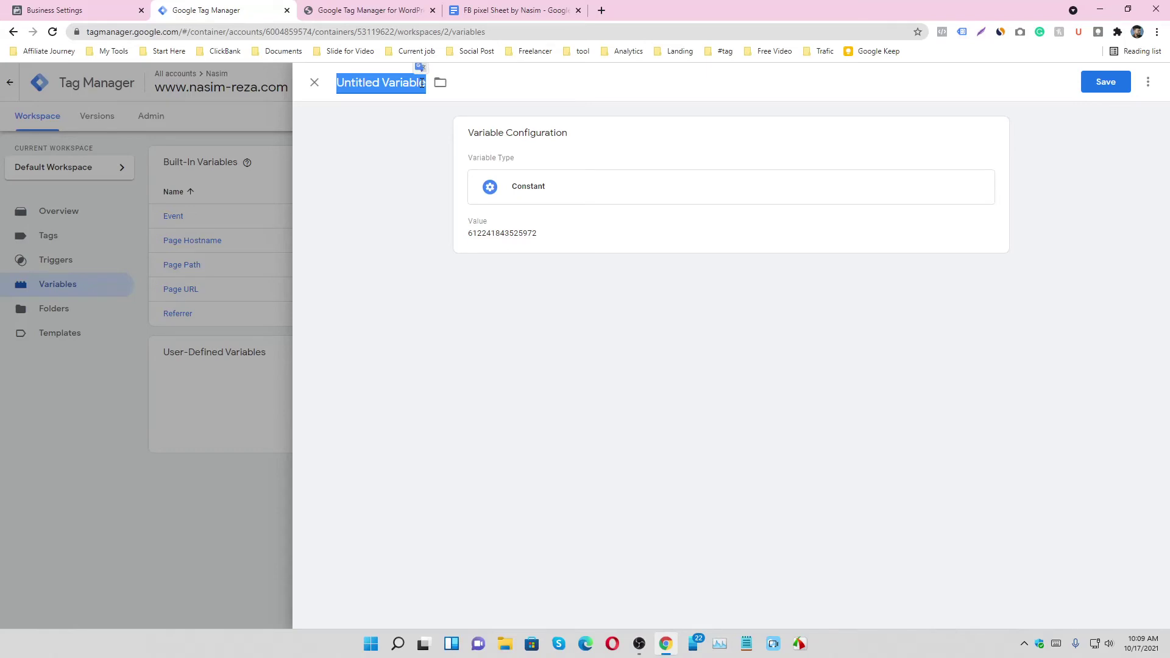
text(f)
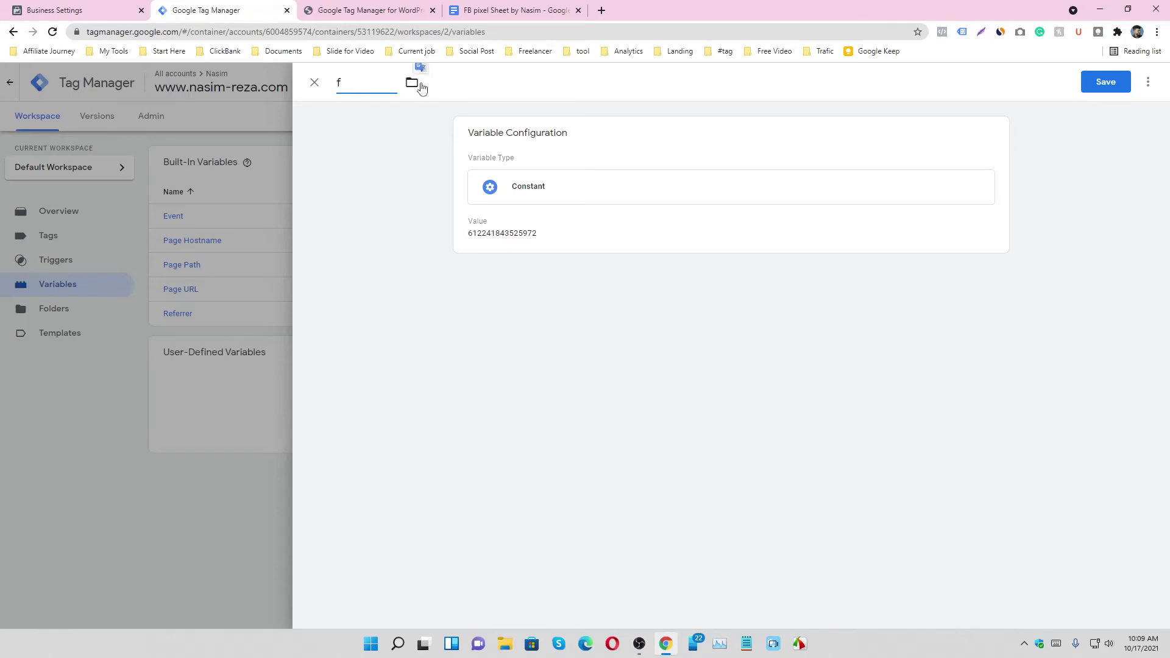
key(BackSpace)
text(FACEBOOK PIXEL CFO)
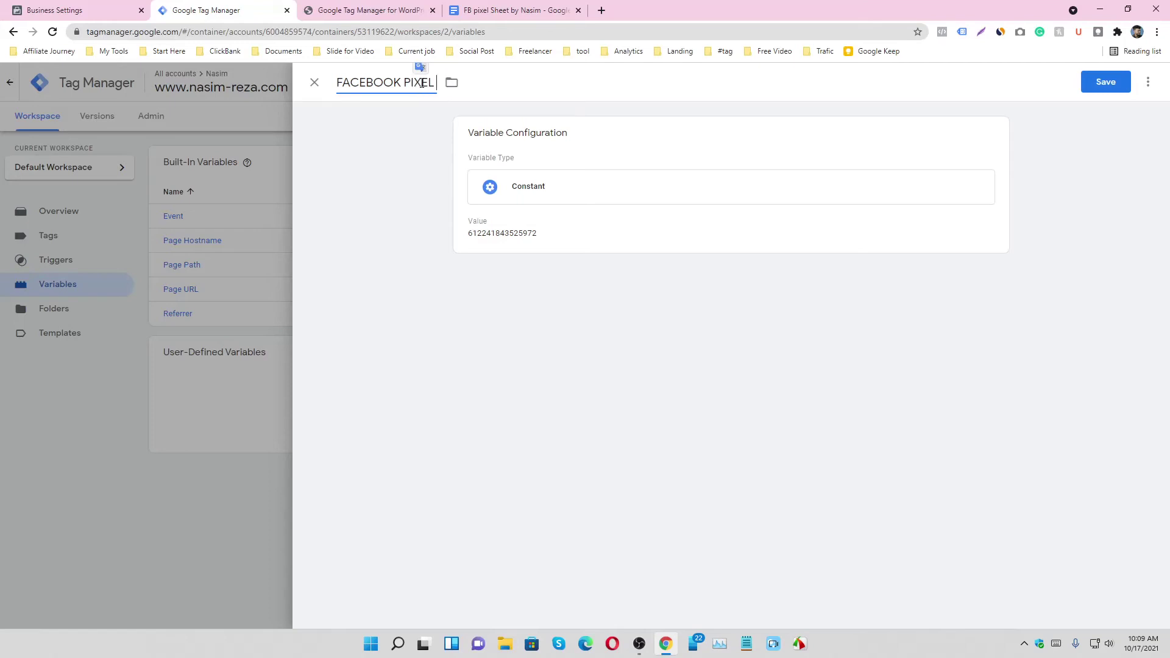
key(BackSpace)
key(BackSpace)
text(ODE)
click(1119, 83)
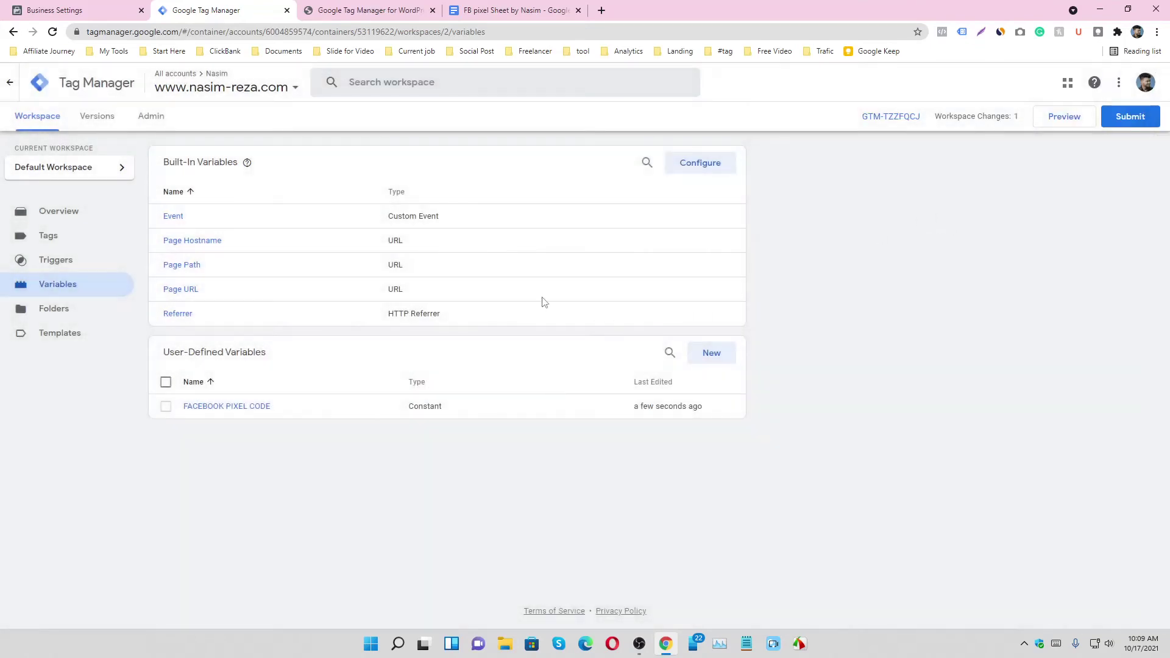
click(40, 244)
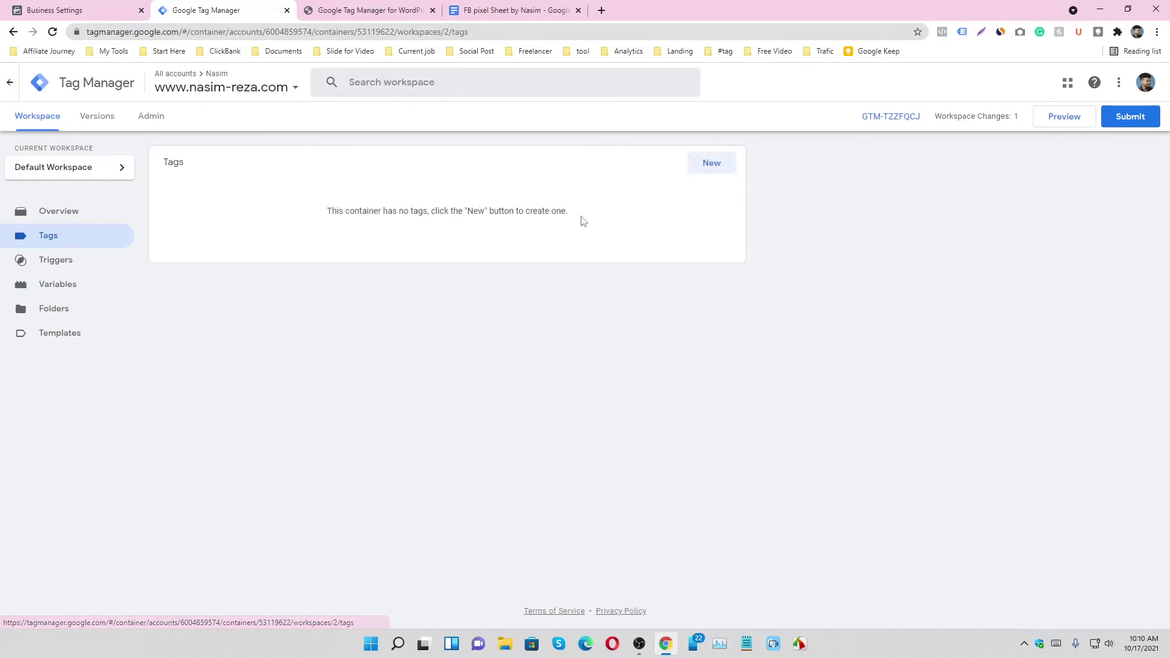
Step: Start a new tag and add the community 'Facebook Pixel' template, found by searching 'fac', to the workspace
click(708, 173)
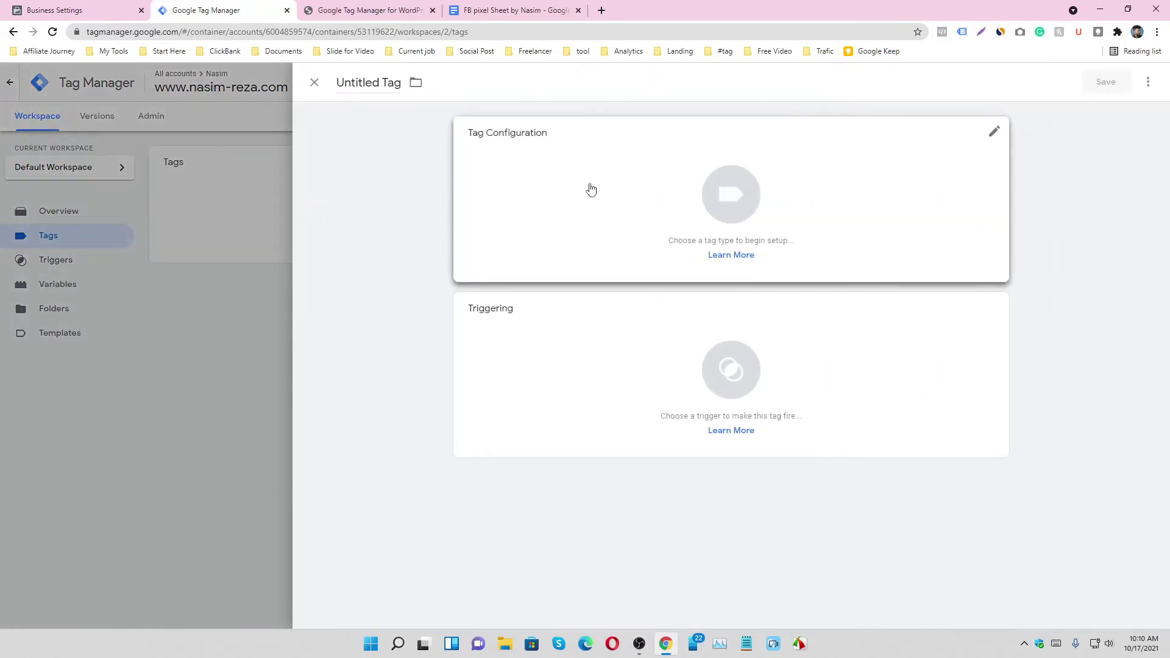
click(522, 167)
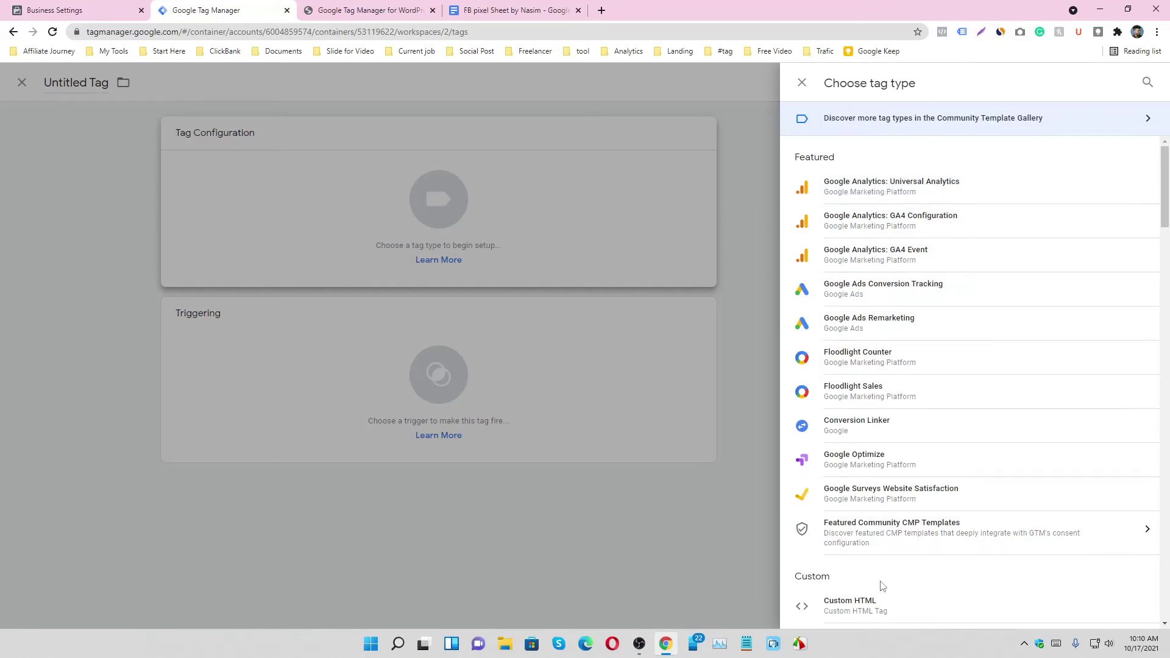
click(1063, 120)
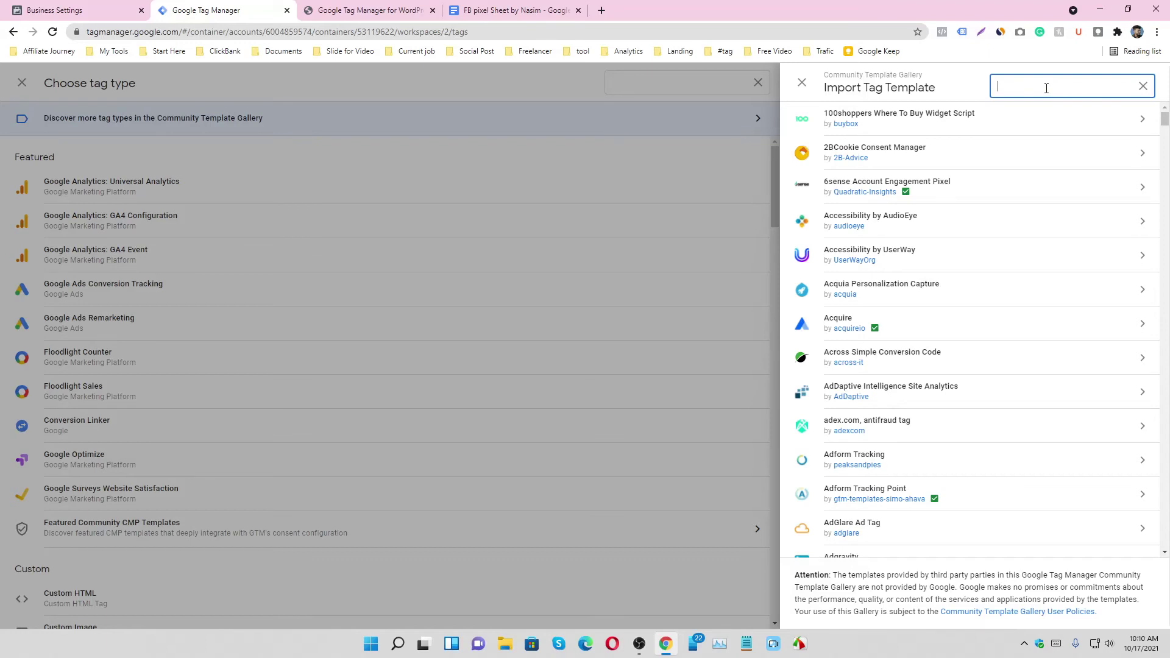
text(fac)
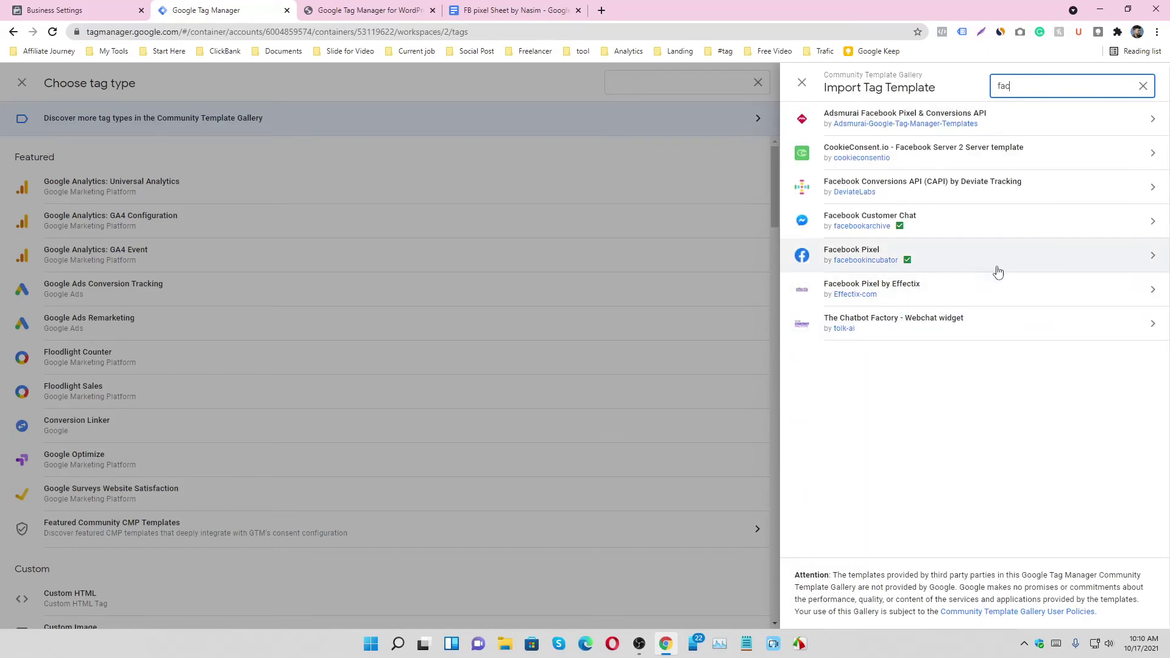
click(961, 261)
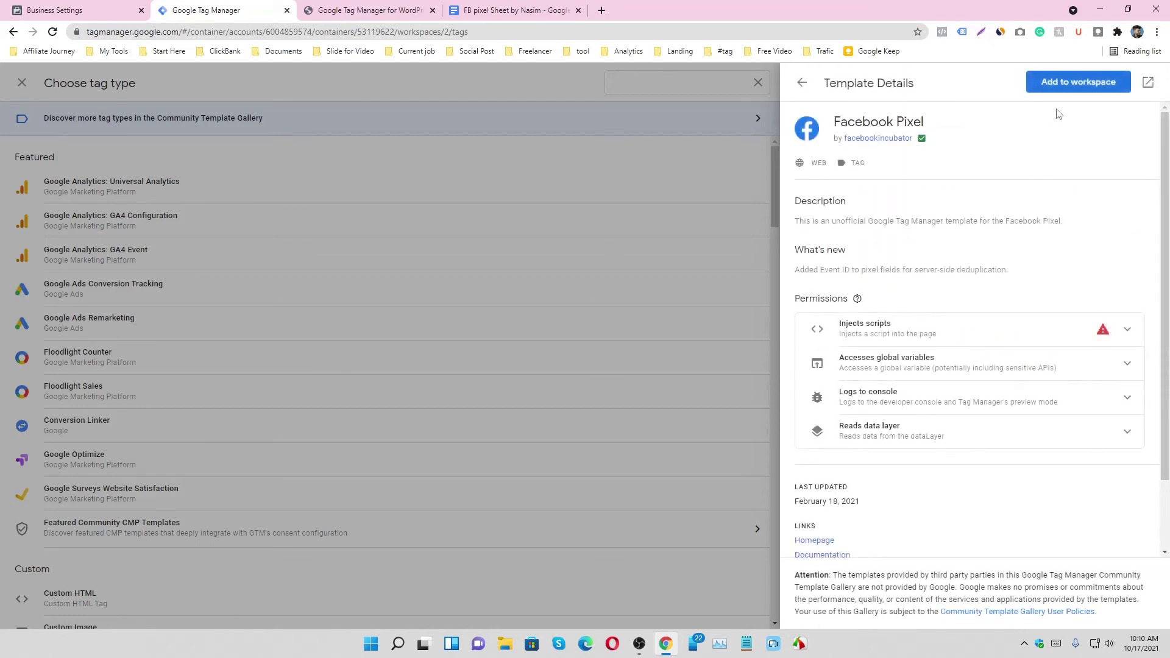
click(1063, 81)
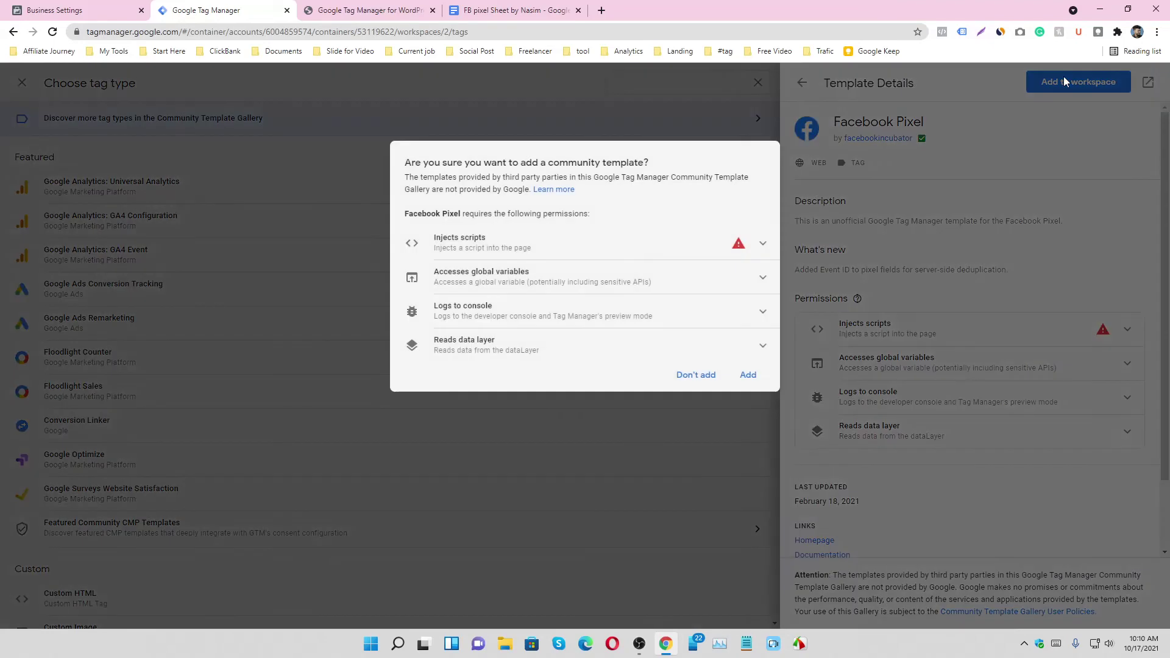
click(757, 377)
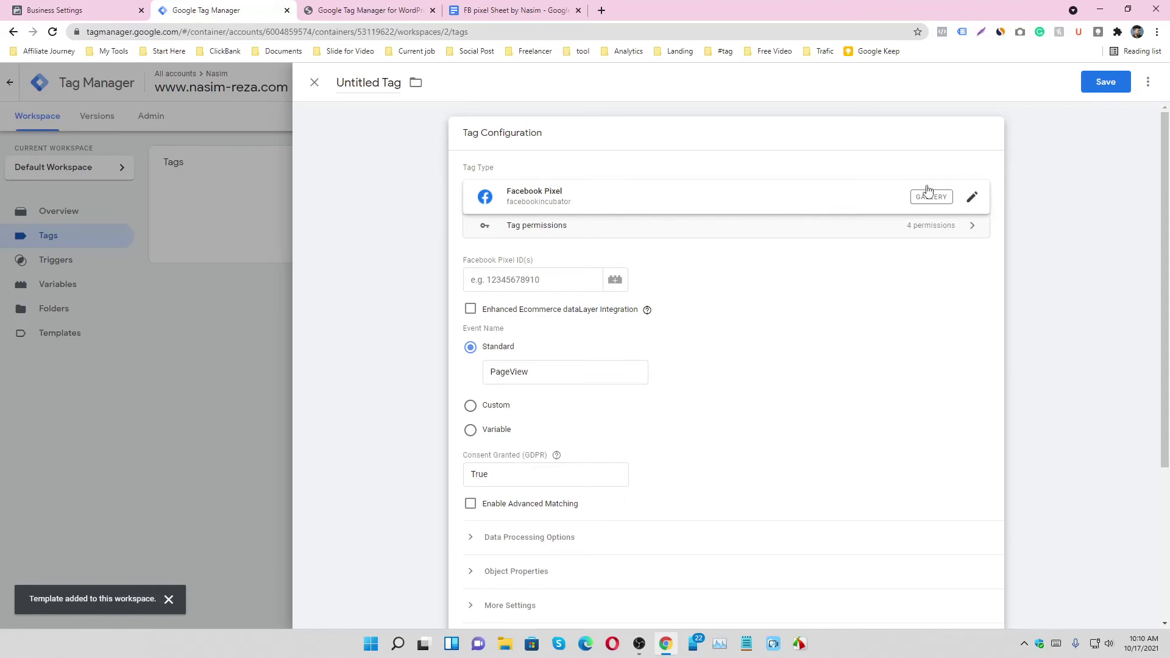
Step: Use Facebook Pixel as the tag type with {{FACEBOOK PIXEL CODE}} as the Pixel ID
click(818, 199)
scroll(871, 436, down, 2)
scroll(887, 446, down, 3)
click(865, 372)
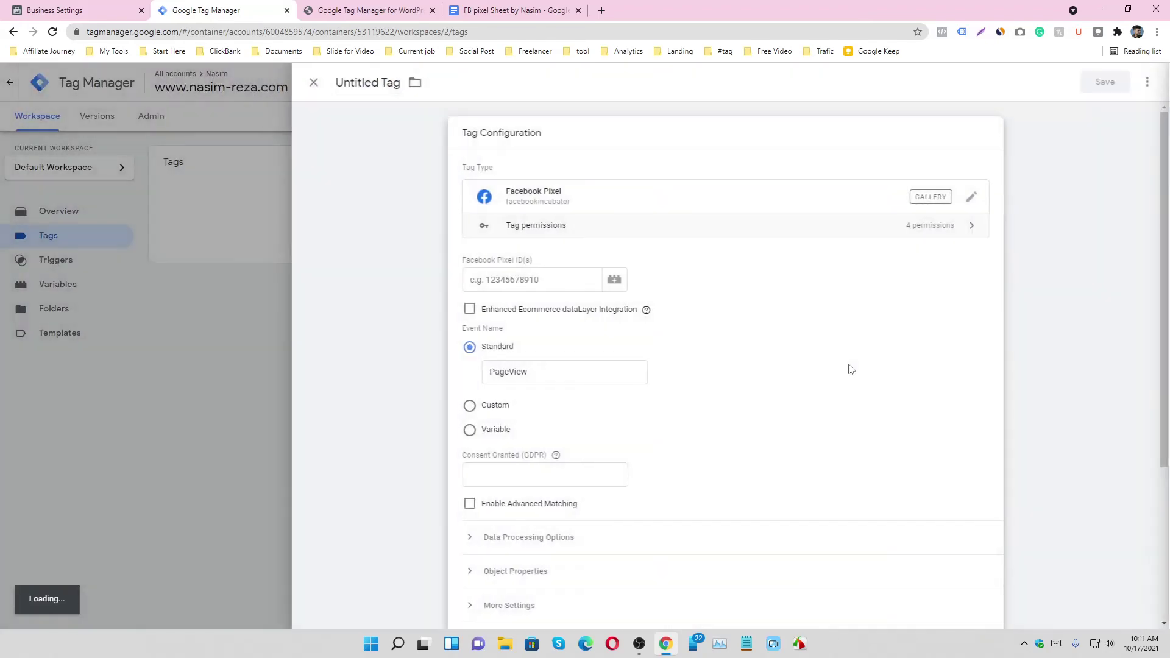
click(614, 281)
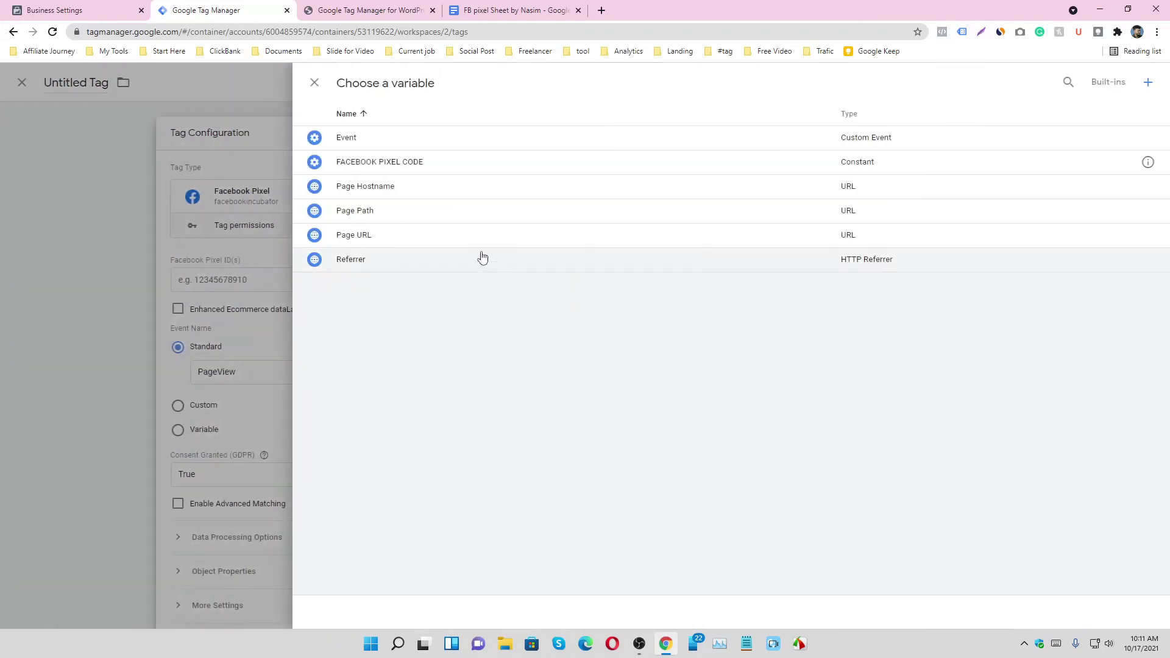
click(413, 162)
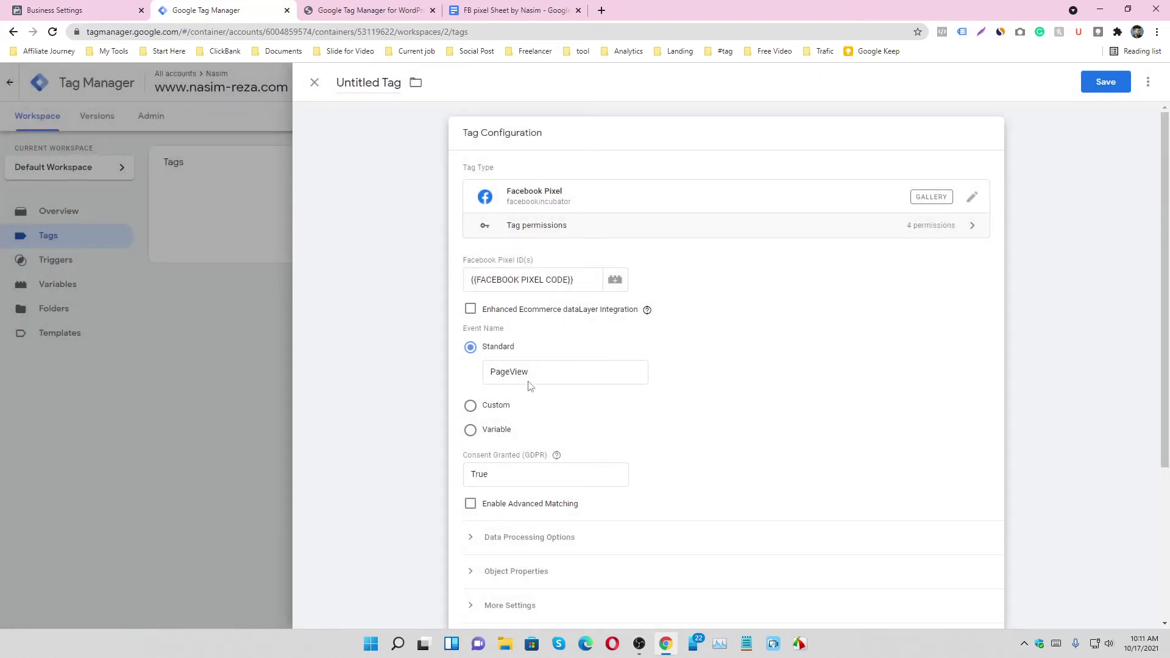
scroll(609, 371, down, 4)
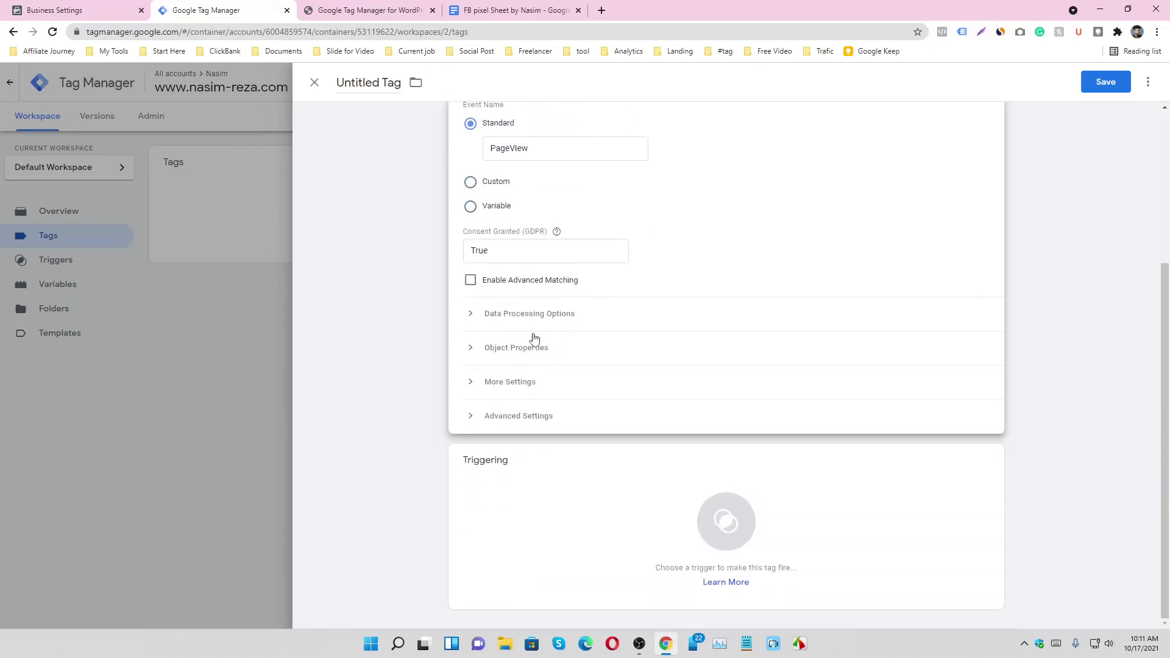
Step: Add the All Pages trigger, rename the tag 'FB - page view Tag' and save it
click(650, 512)
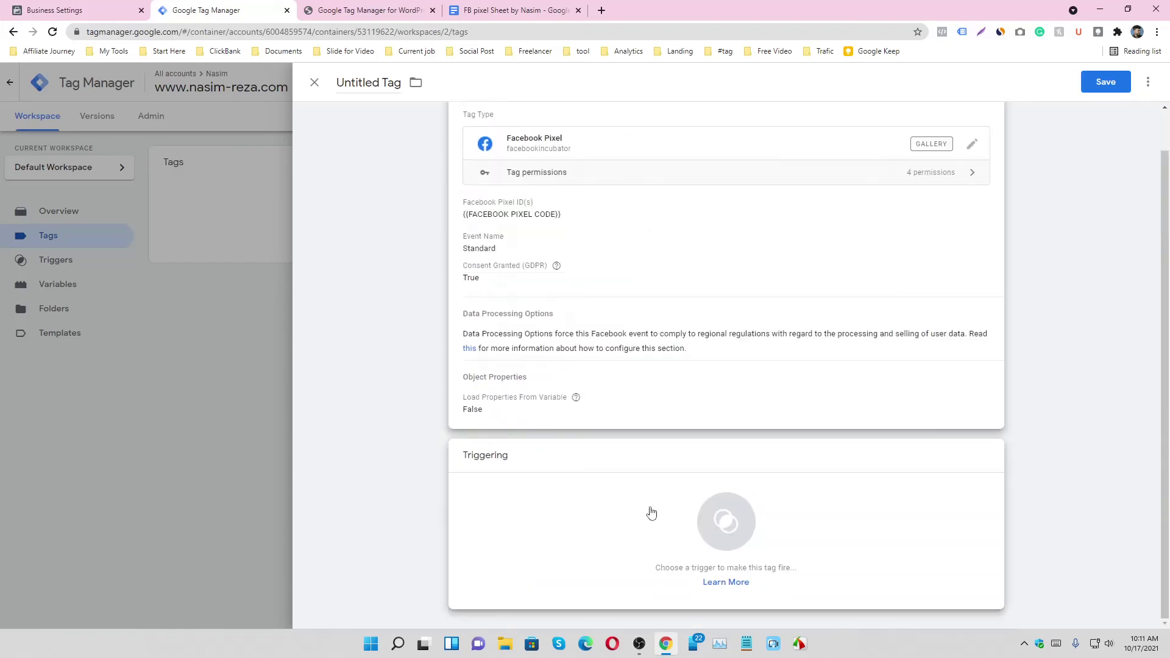
click(381, 141)
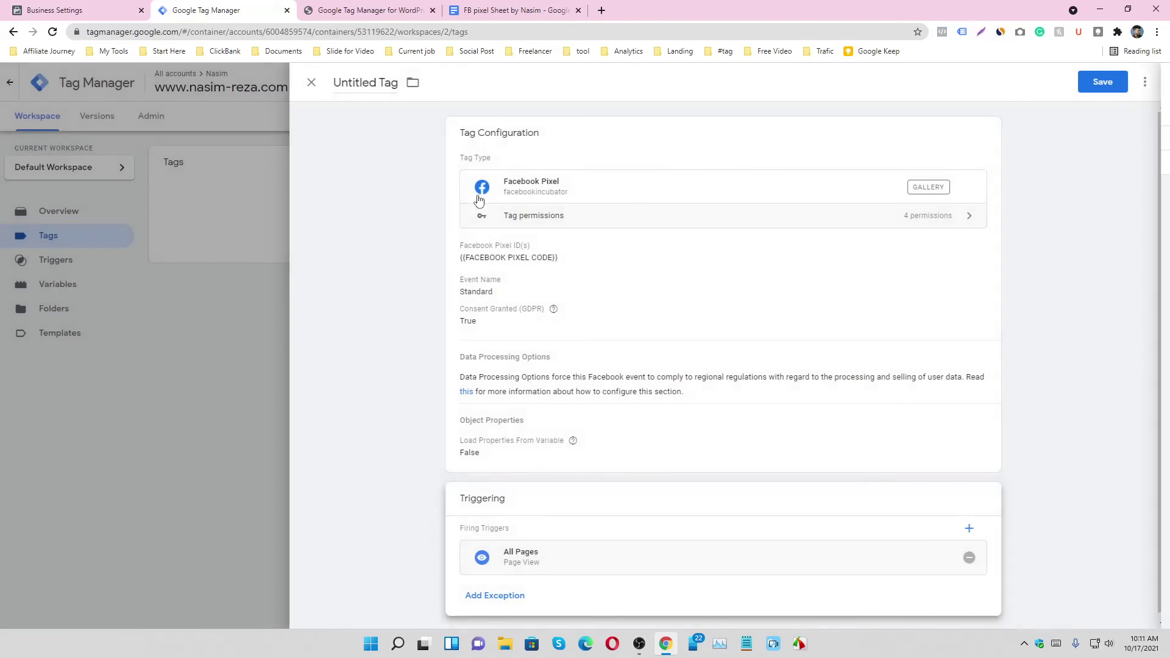
double_click(381, 83)
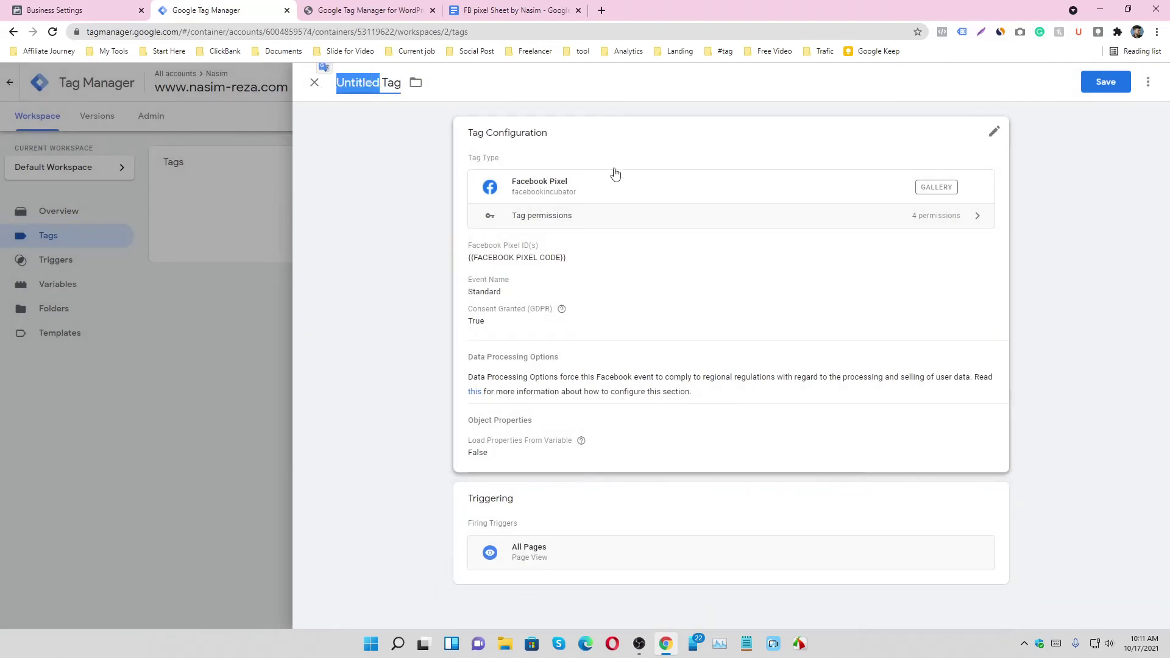
text(FB)
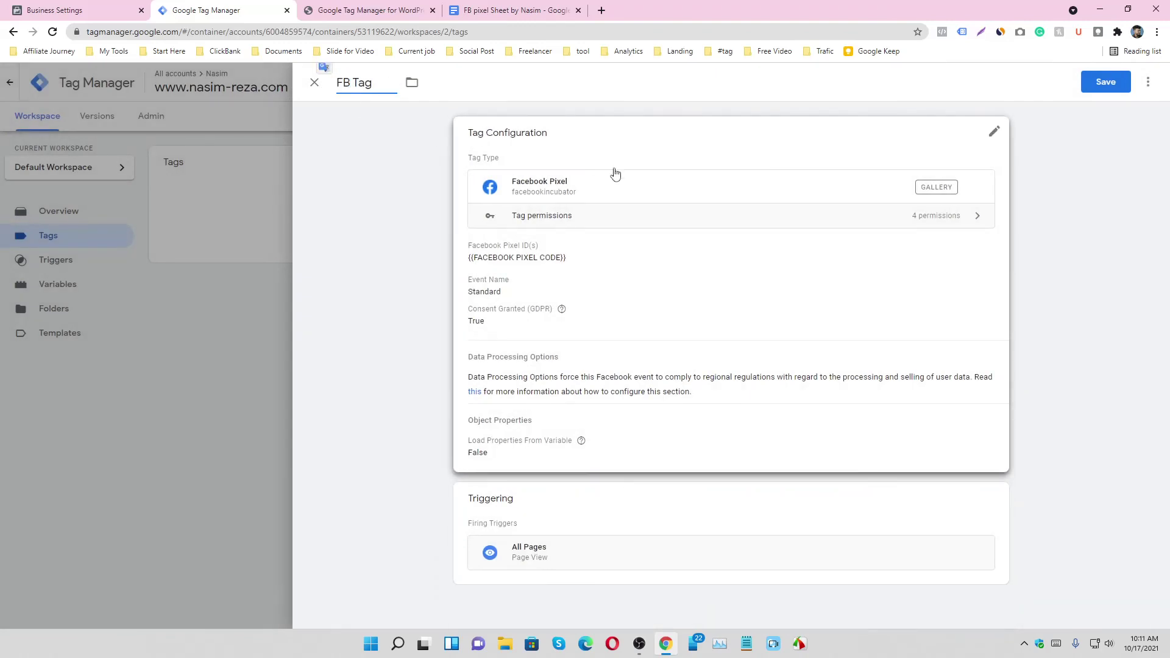
text( - page view)
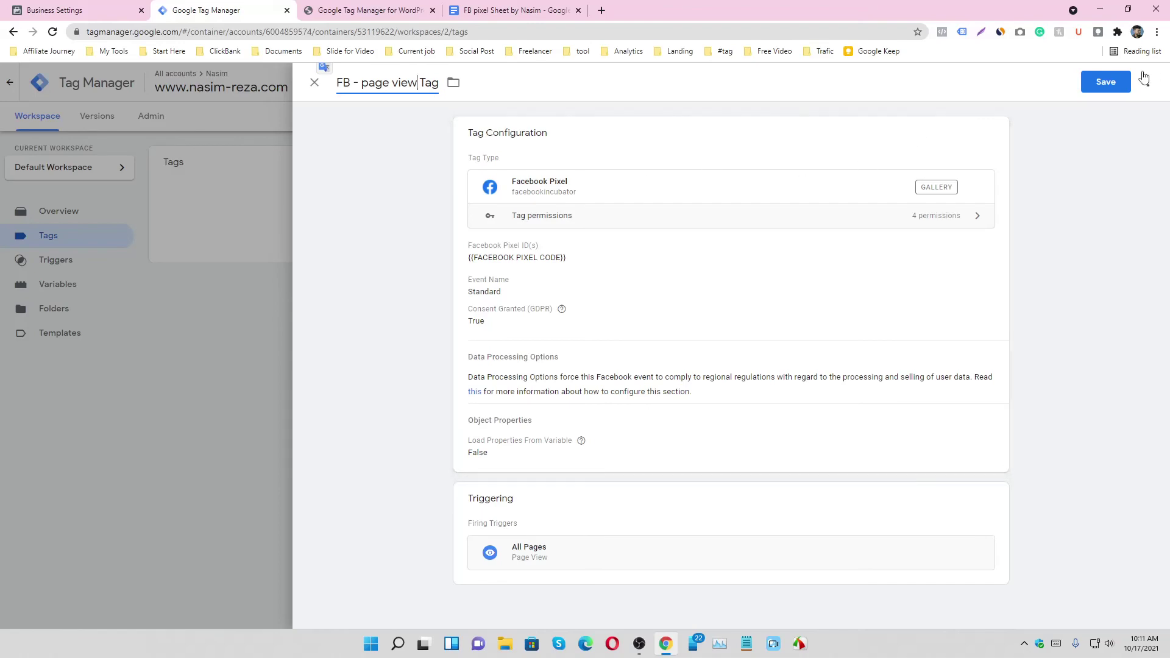
click(1093, 84)
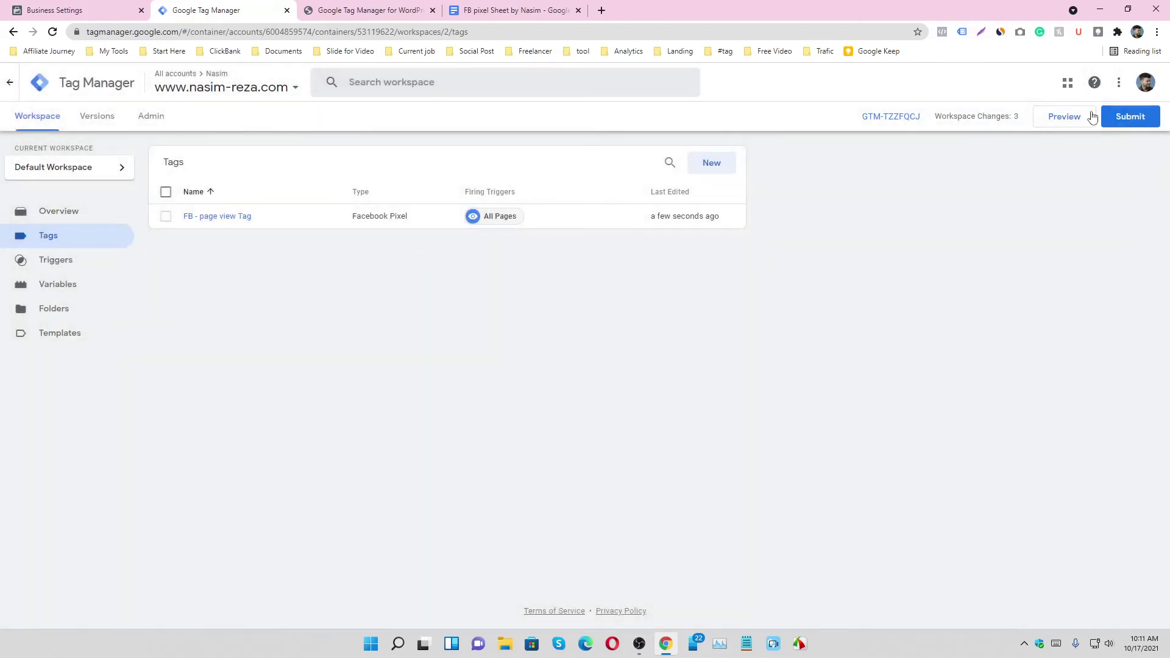
Step: Submit and publish the workspace as Version 2 named 'page view', then return to Tag Manager
click(1129, 117)
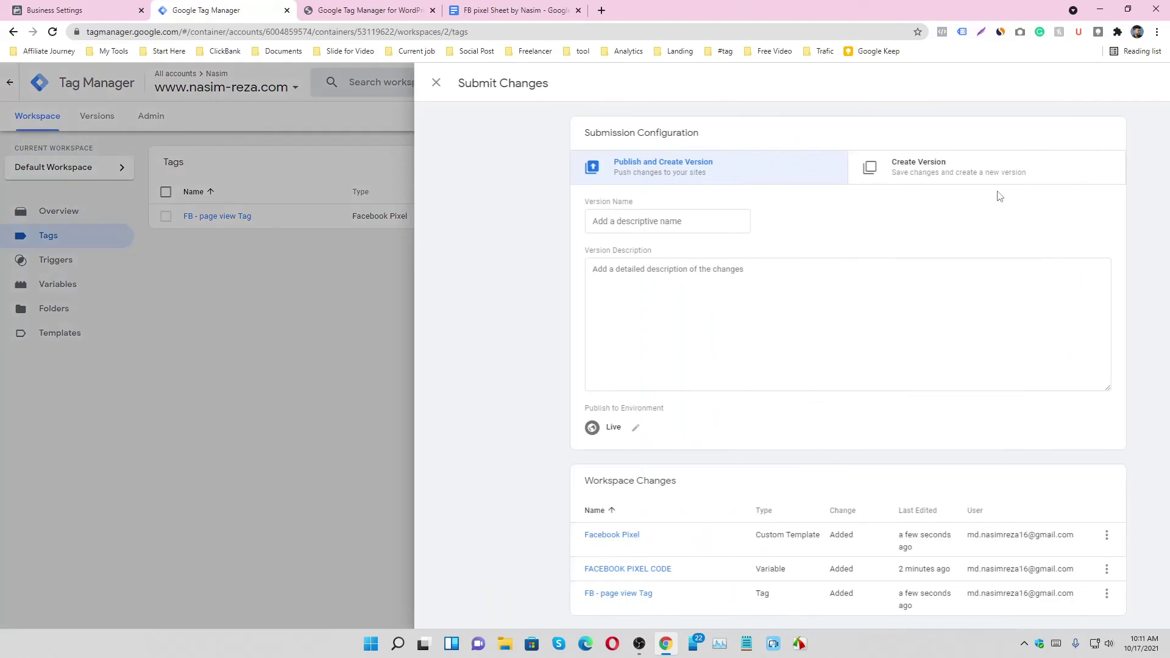
click(569, 223)
text(page view)
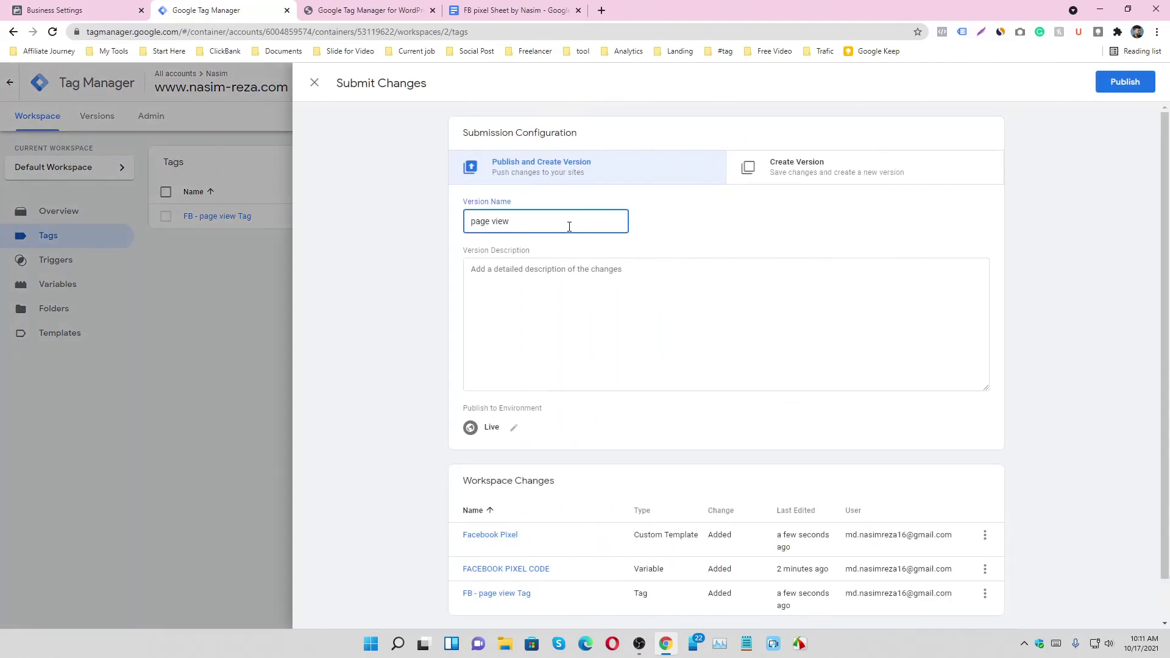
click(1125, 82)
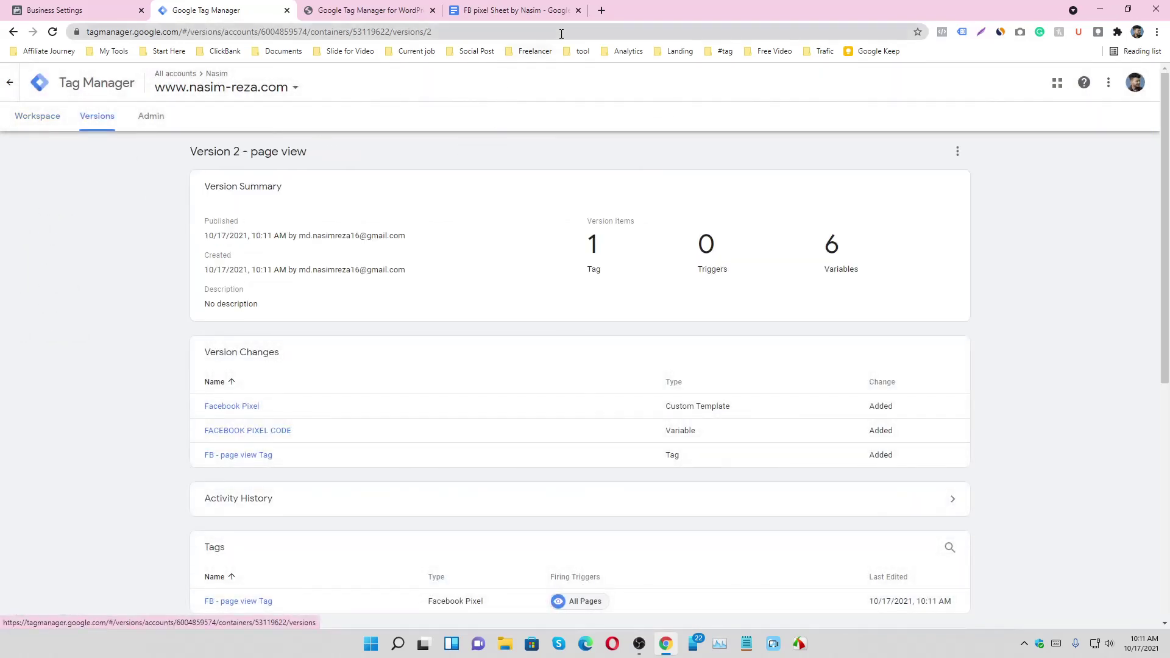
click(123, 9)
click(255, 6)
Step: Open the live storefront and confirm in Pixel Helper that the pixel fires PageView, copying its ID
click(366, 10)
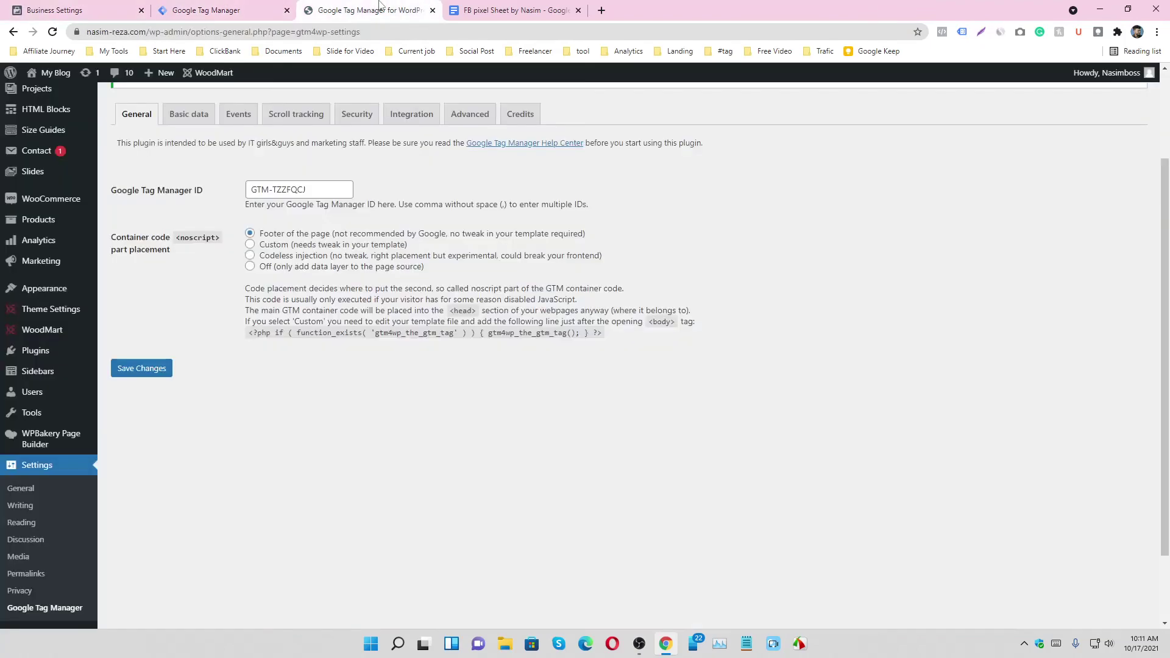
mouse_move(51, 73)
ctrl+click(45, 94)
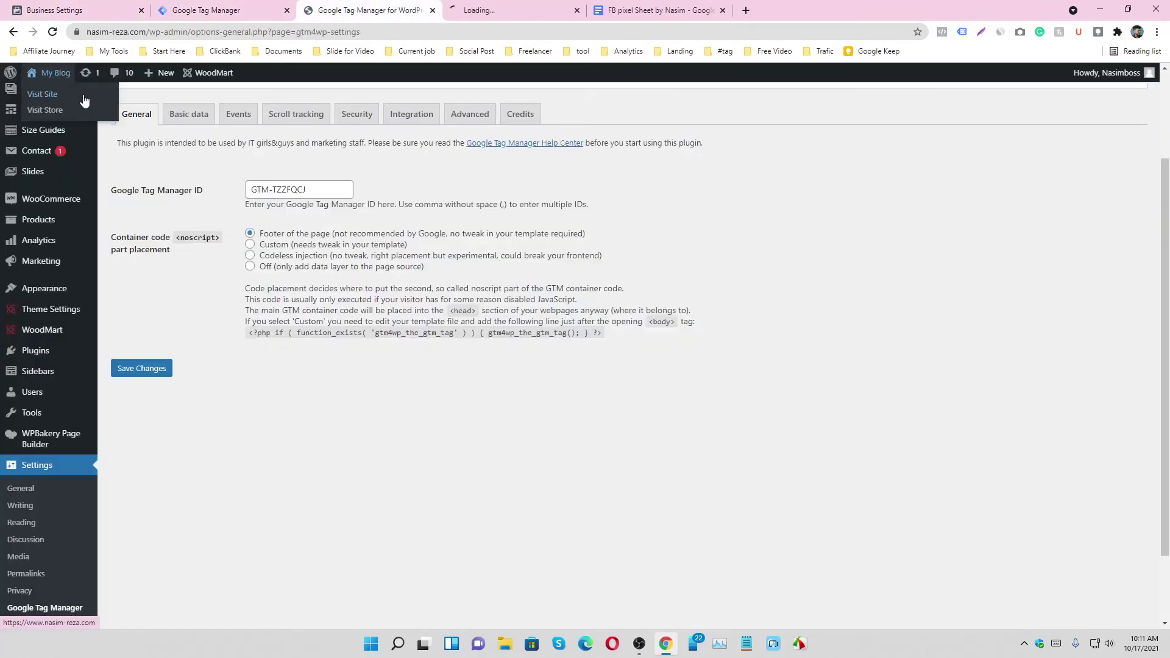
click(500, 10)
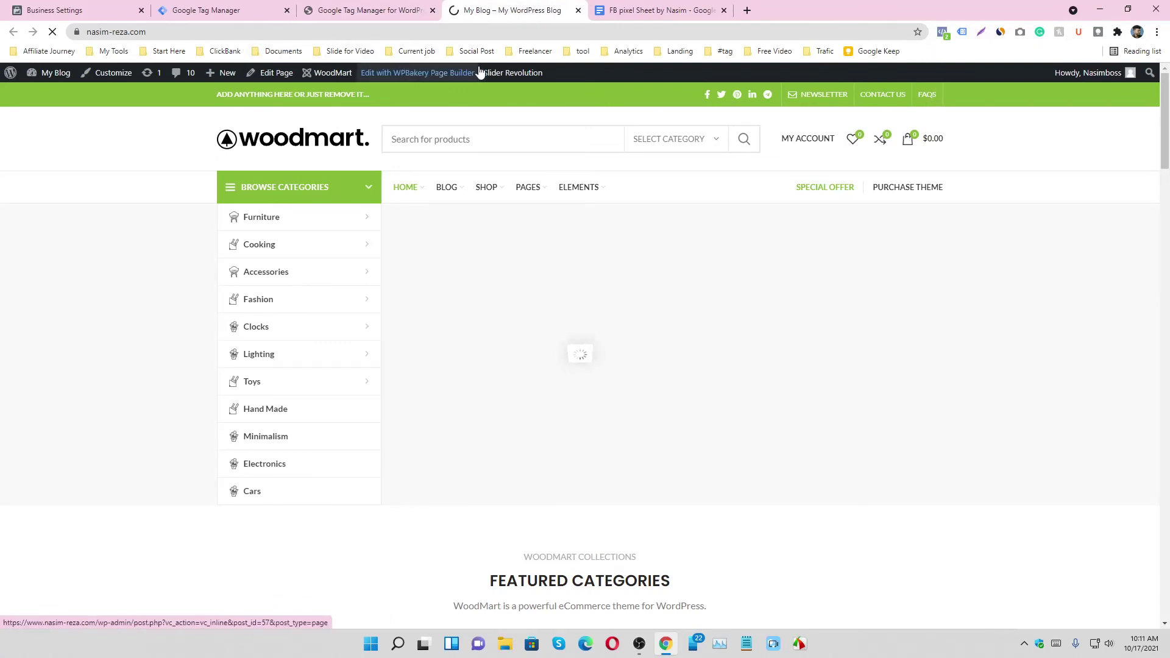
click(943, 32)
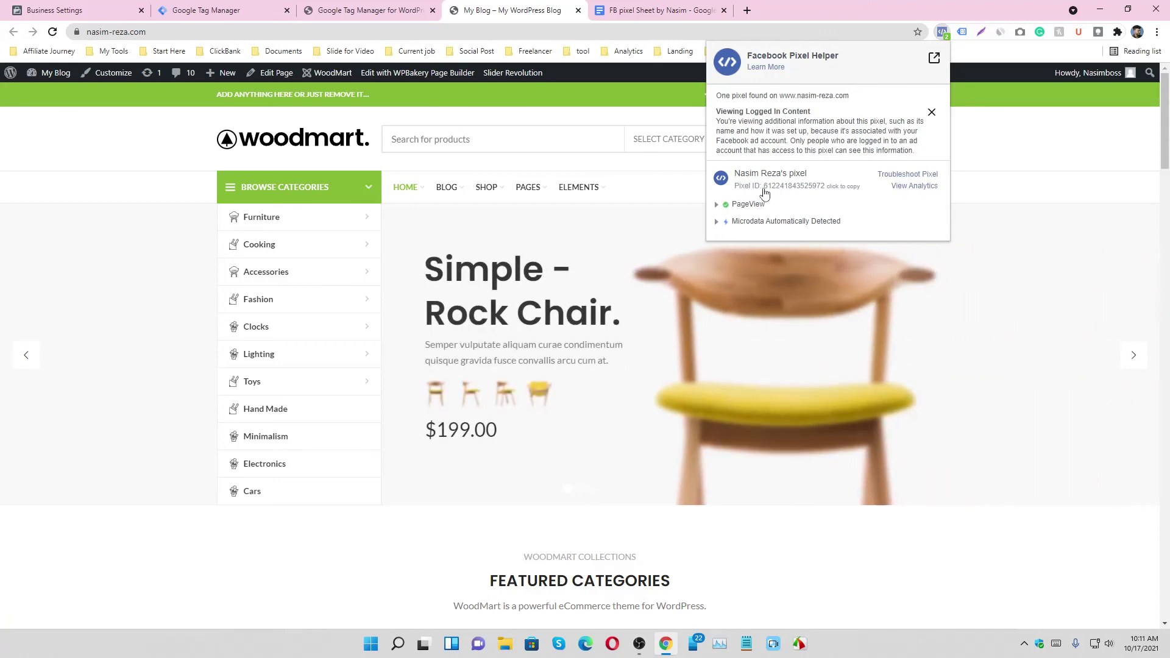
drag(765, 191, 823, 191)
click(826, 193)
click(584, 310)
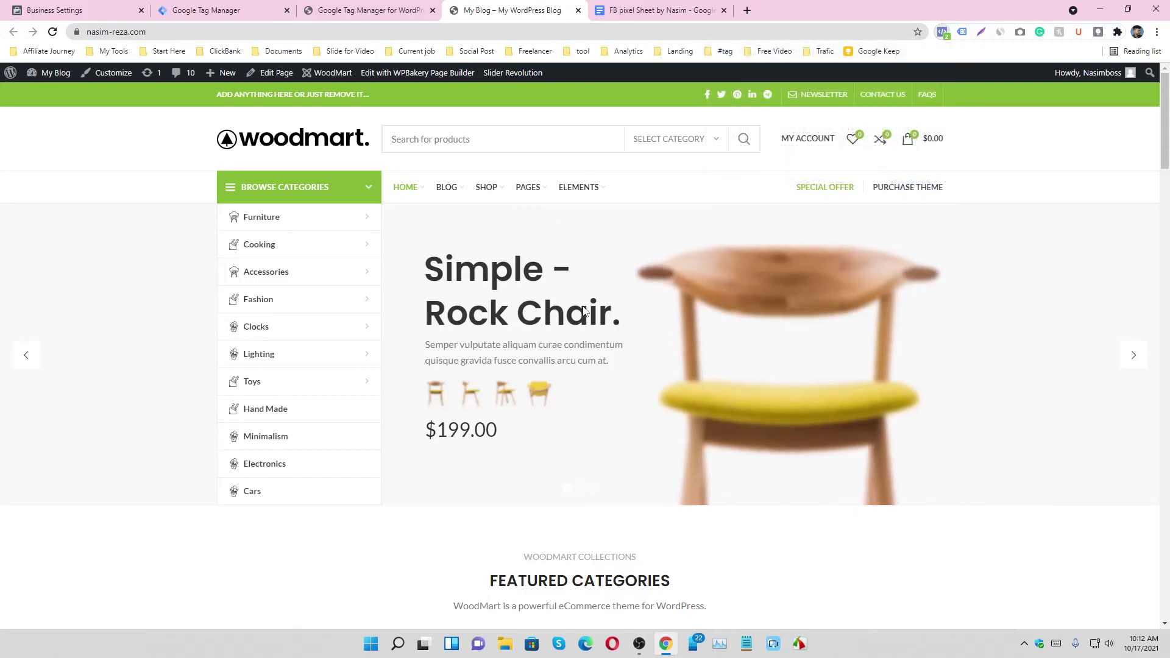